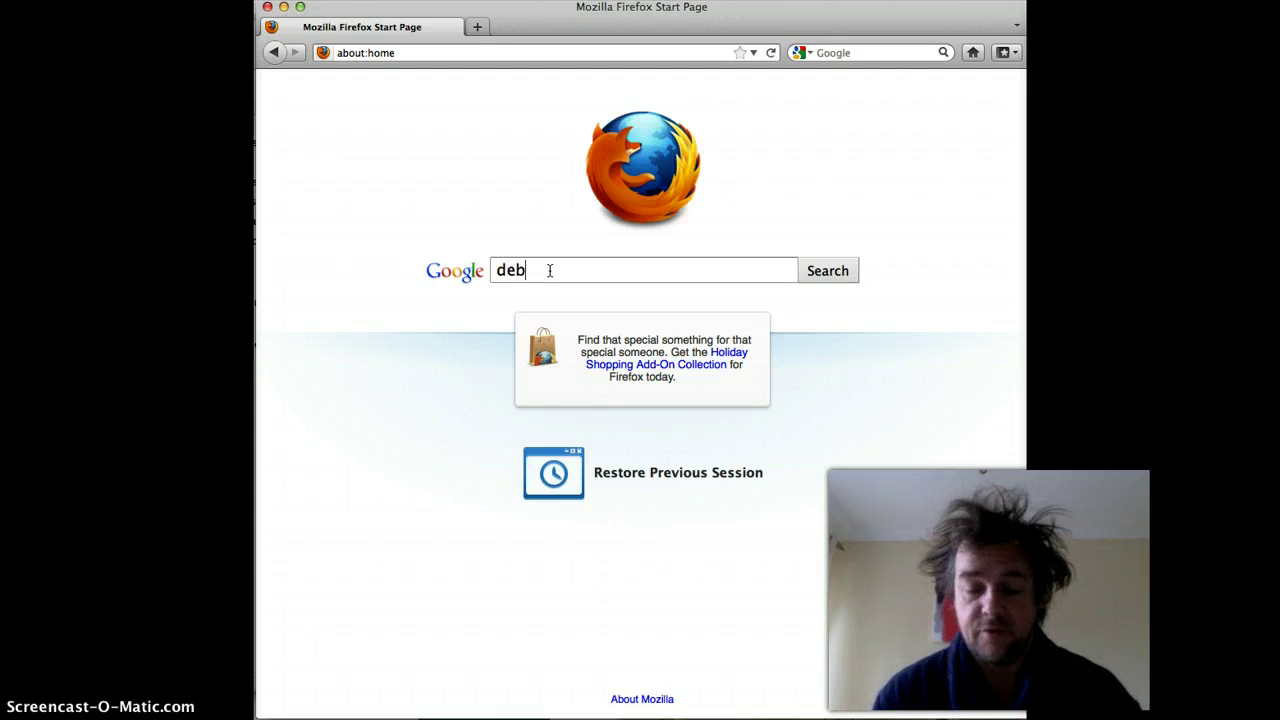
Search the web for debian and open the Network install page on the Debian website
{"action": "key", "text": "Return"}
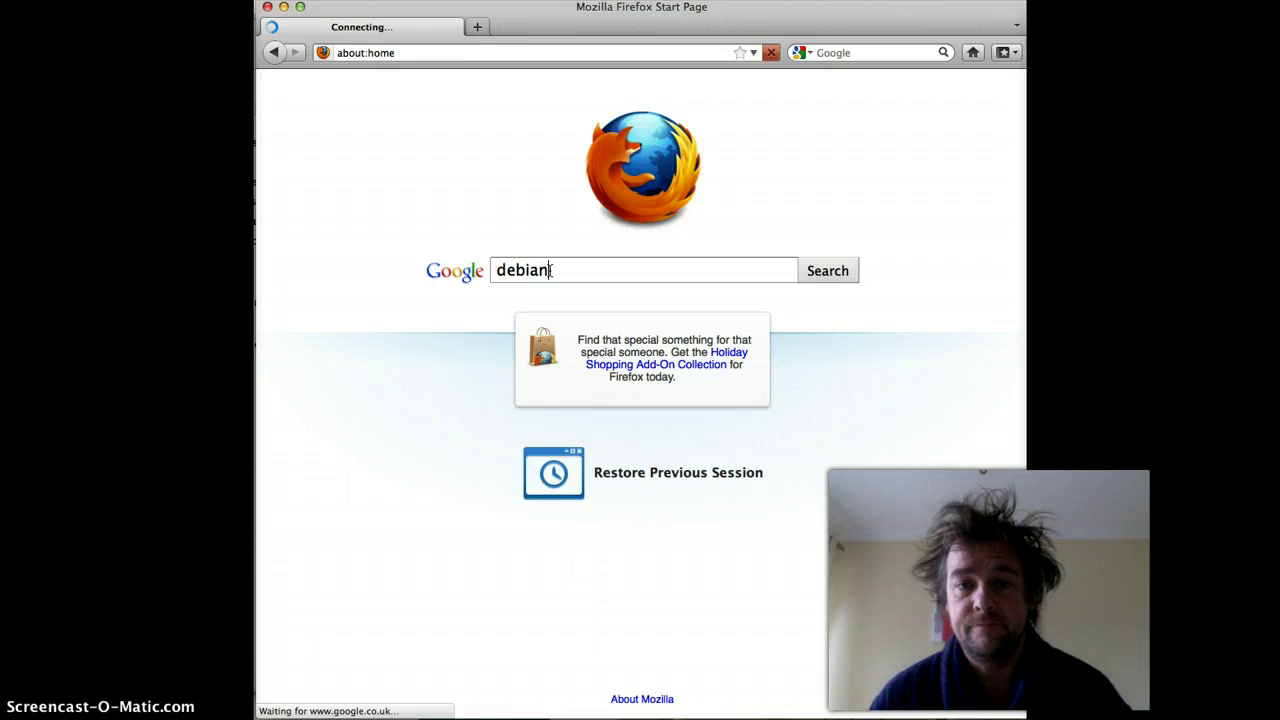
{"action": "left_click", "coordinate": [480, 231]}
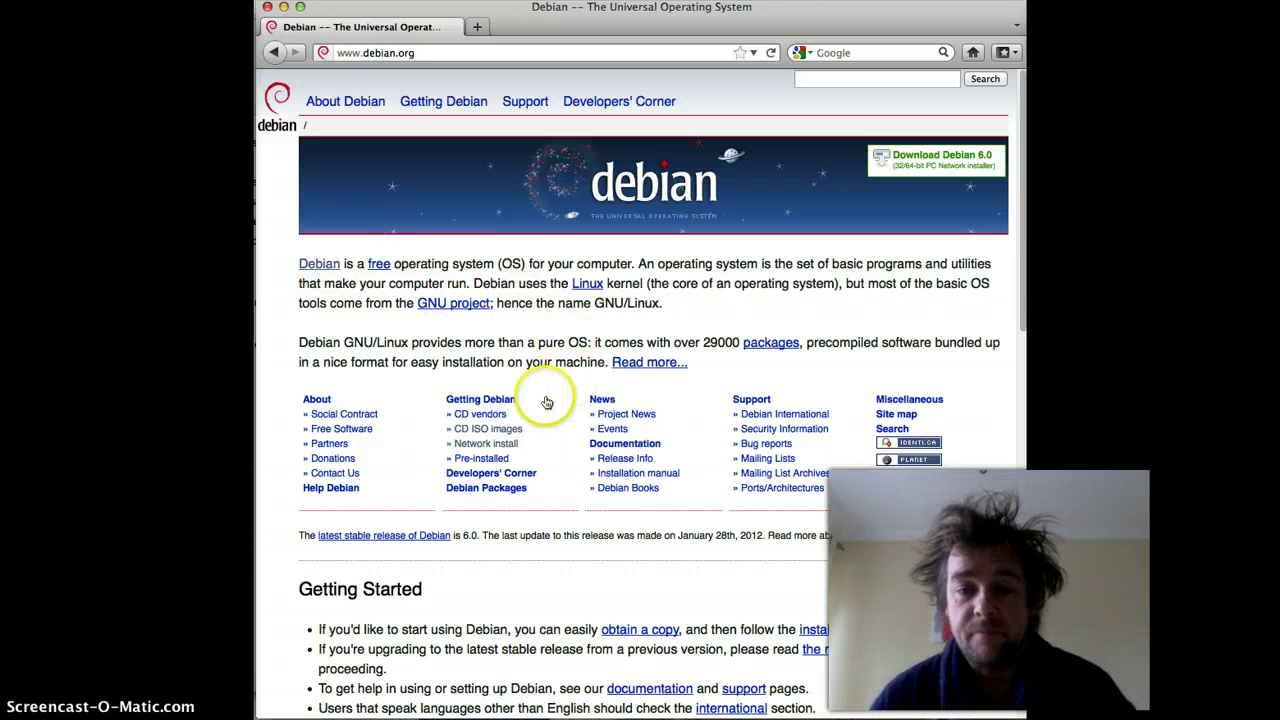
{"action": "left_click", "coordinate": [497, 449]}
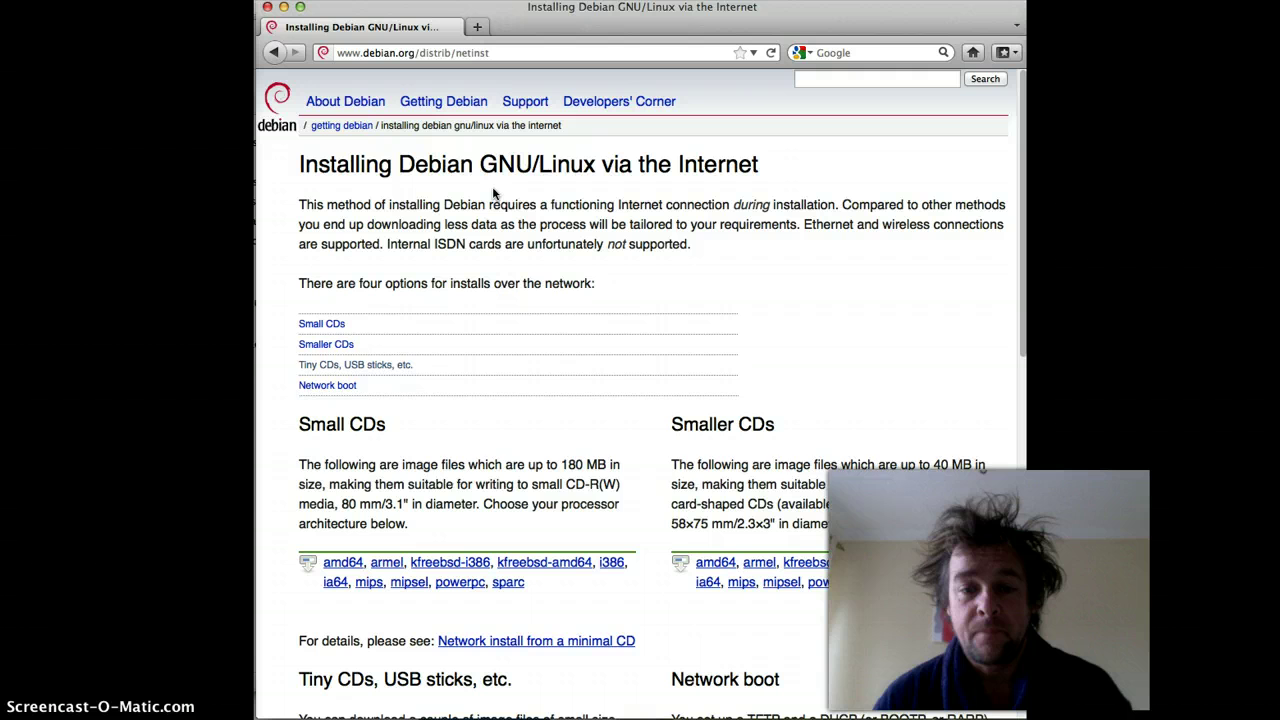
Switch to the Parallels Wizard and start a new virtual machine installed from a DVD or image file
{"action": "key", "text": "super+Tab"}
{"action": "key", "text": "super+Tab"}
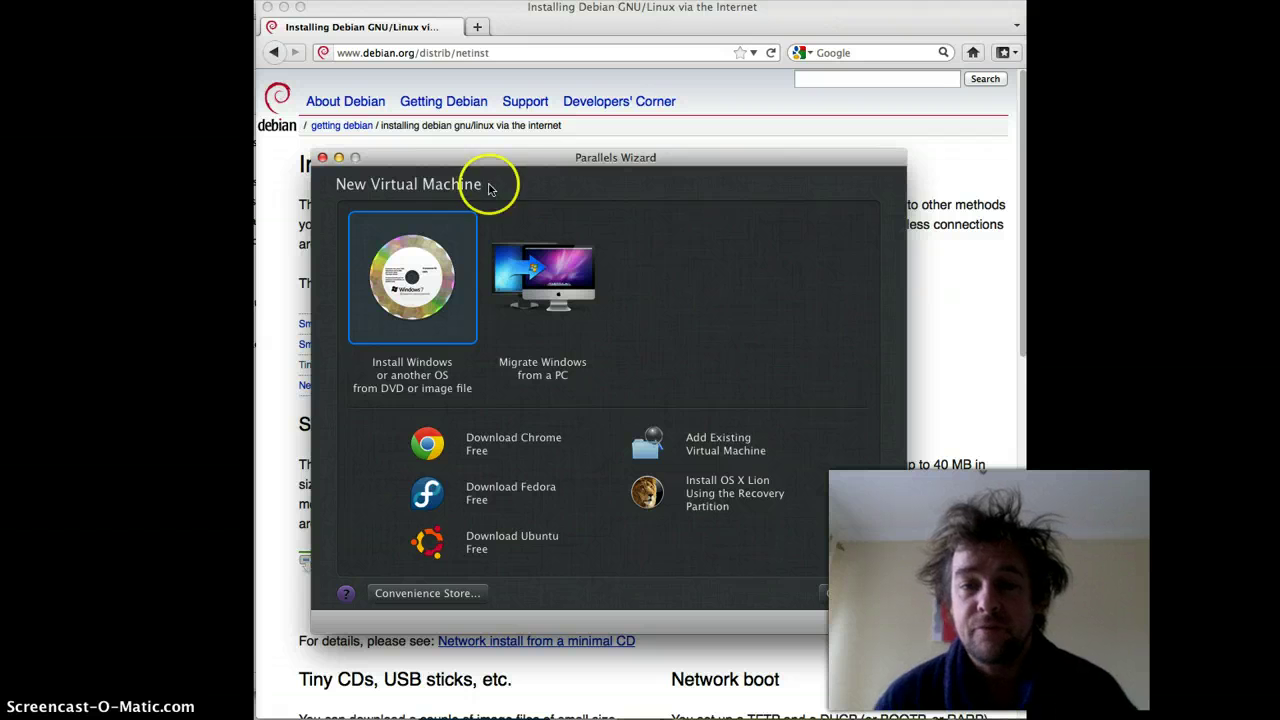
{"action": "left_click_drag", "start_coordinate": [527, 162], "coordinate": [530, 141]}
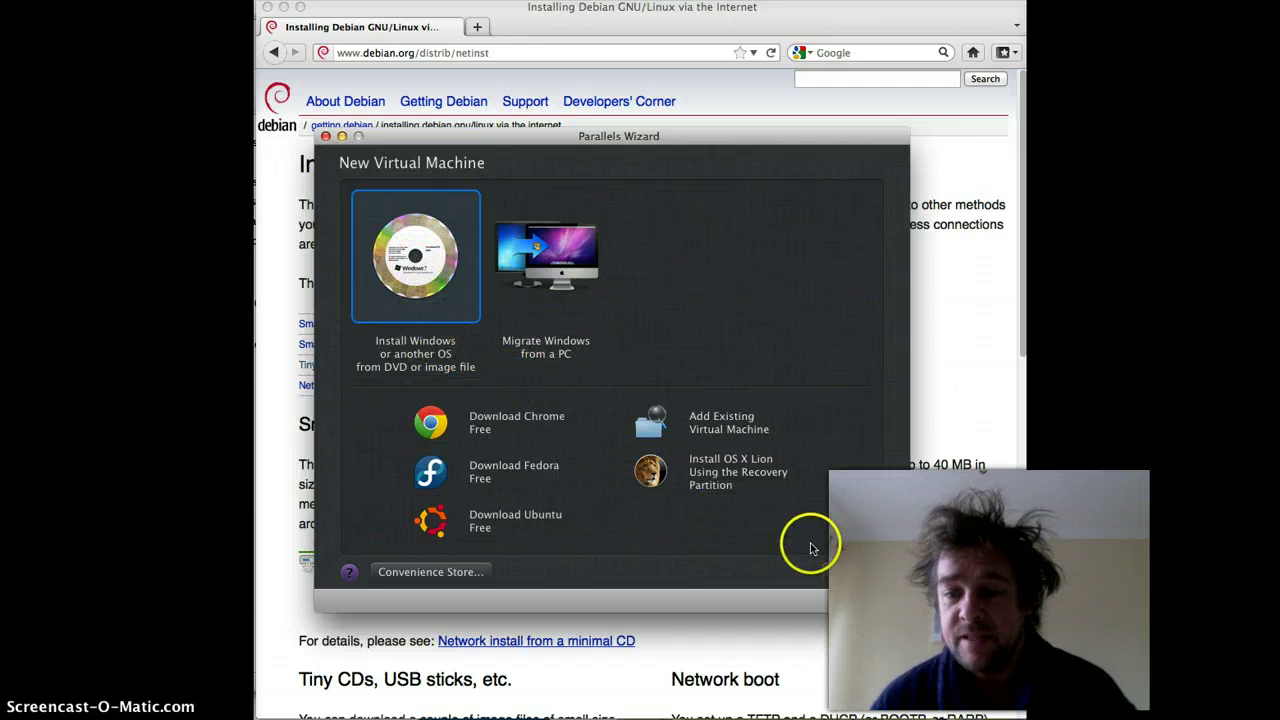
{"action": "left_click", "coordinate": [843, 570]}
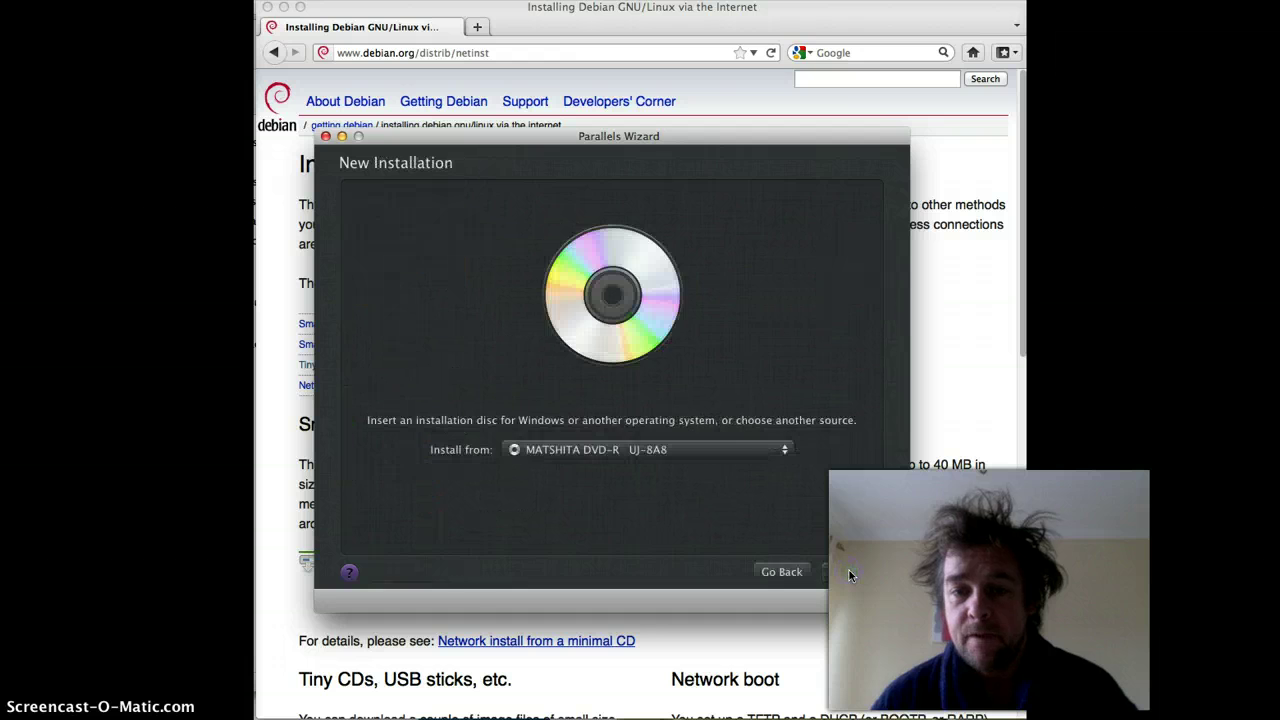
Choose the image file debian-6.0.4-kfreebsd-i386-netinst.iso from the Debian folder inside Software as the installation source
{"action": "left_click", "coordinate": [724, 453]}
{"action": "left_click", "coordinate": [720, 558]}
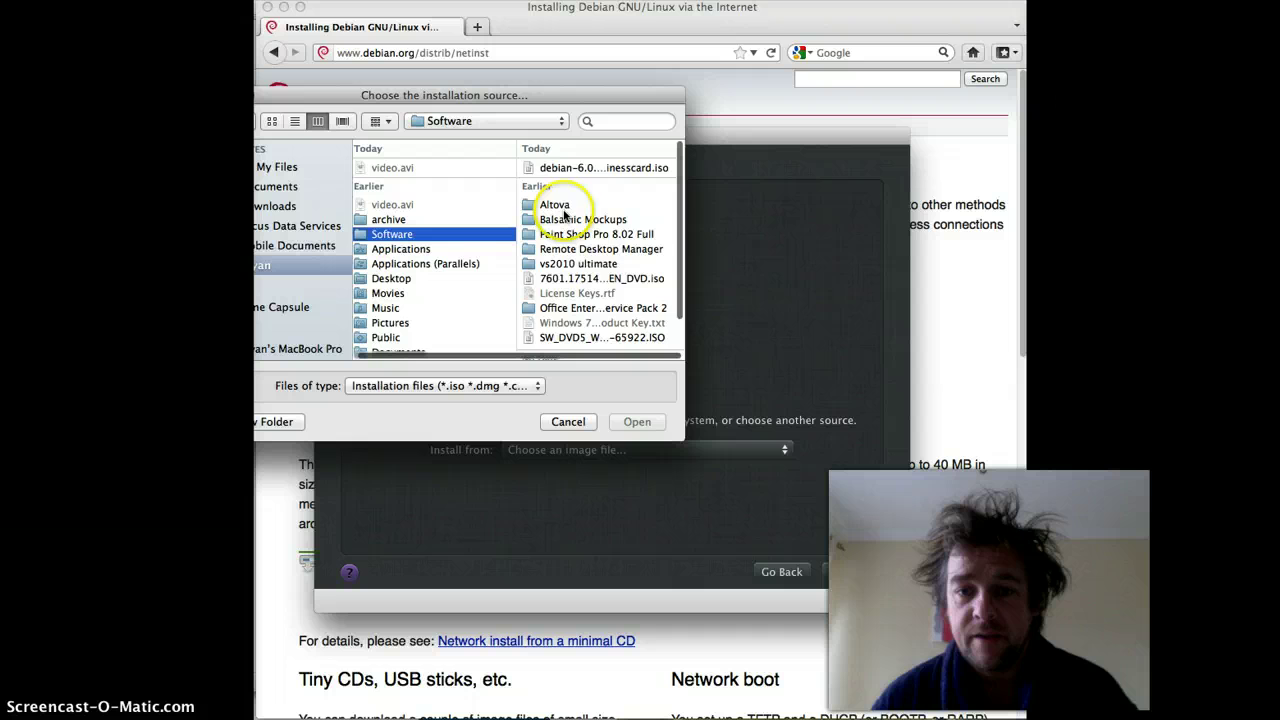
{"action": "scroll", "coordinate": [560, 300], "scroll_direction": "down", "scroll_amount": 3}
{"action": "left_click", "coordinate": [557, 341]}
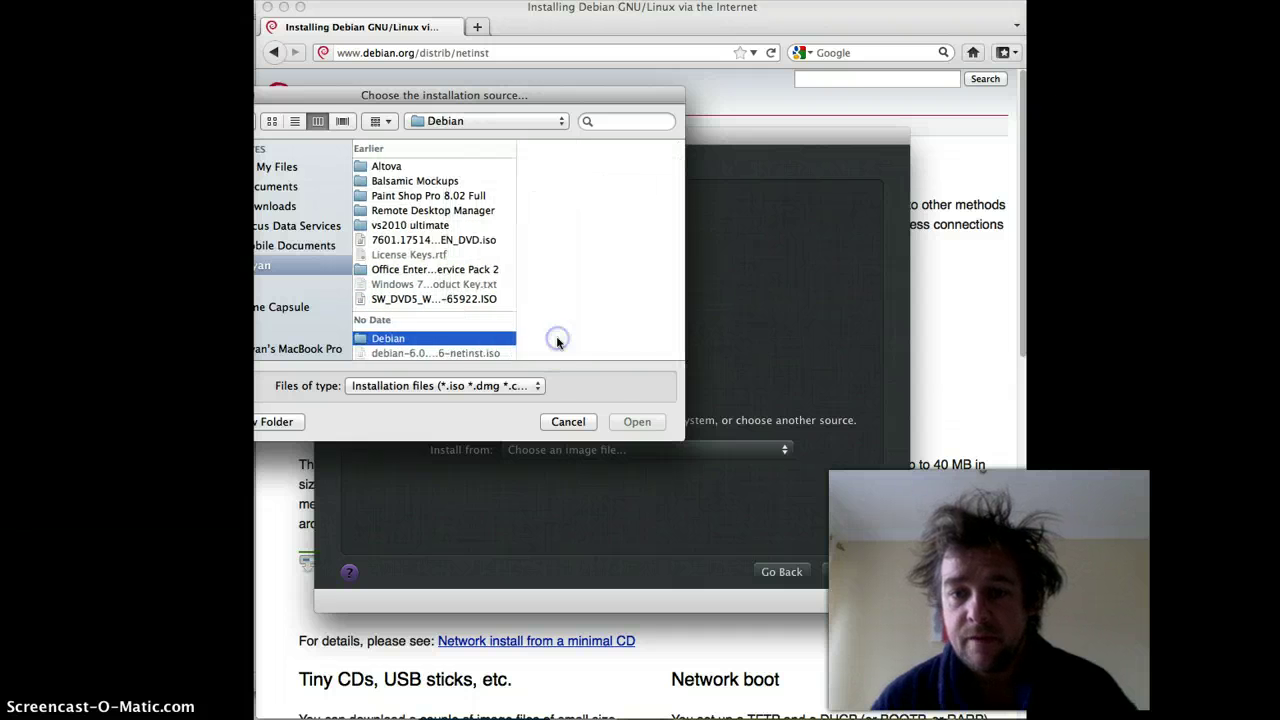
{"action": "double_click", "coordinate": [566, 169]}
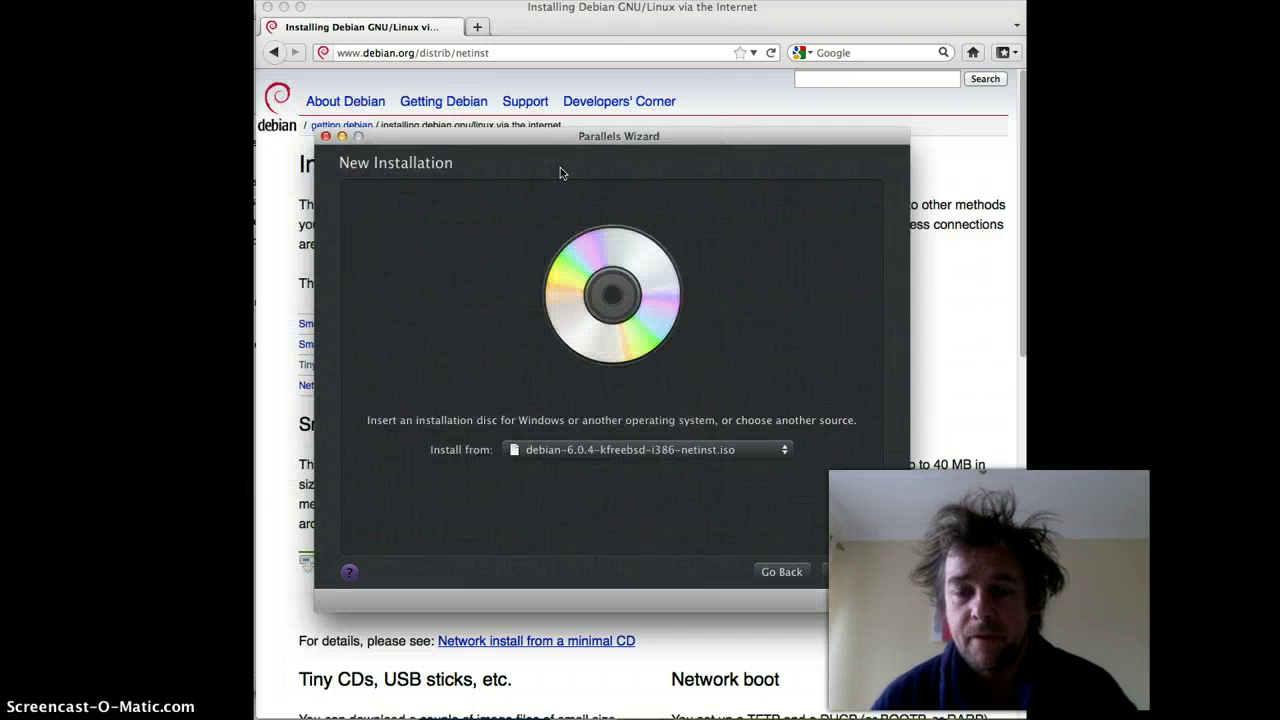
Create the virtual machine with the name Debian GNU Linux in the suggested location and boot the Default install
{"action": "left_click", "coordinate": [844, 572]}
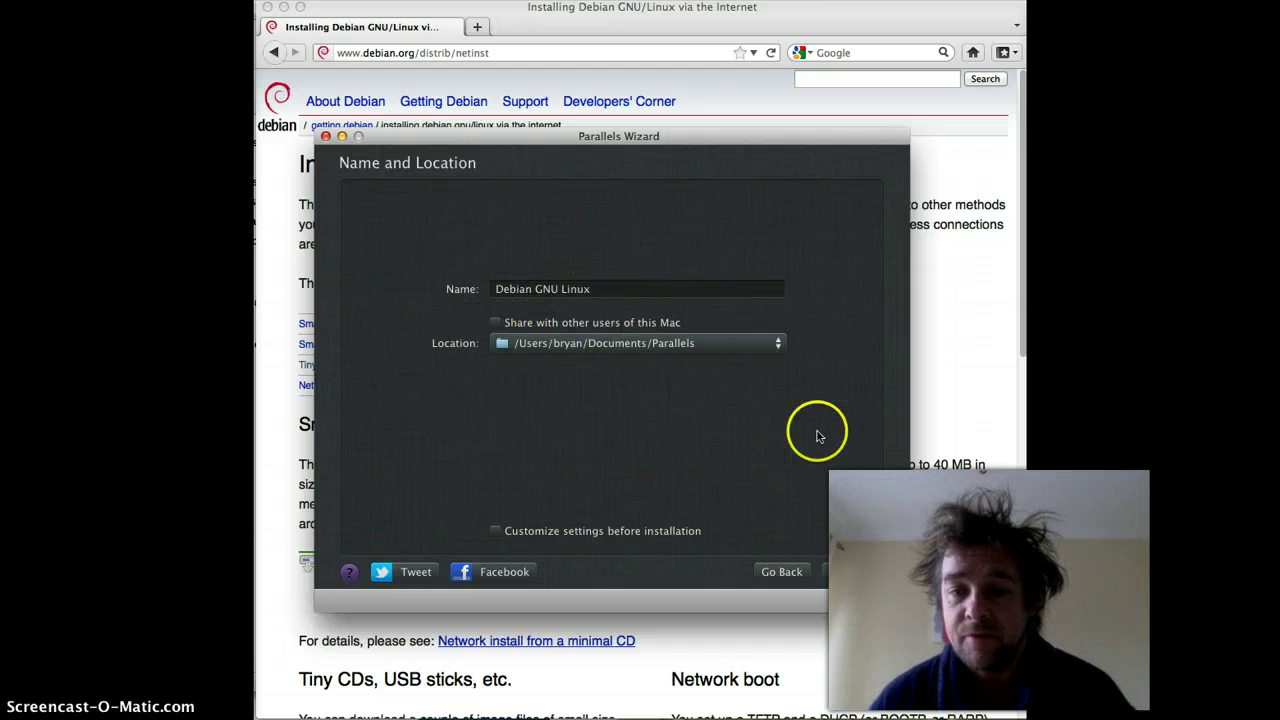
{"action": "left_click", "coordinate": [865, 572]}
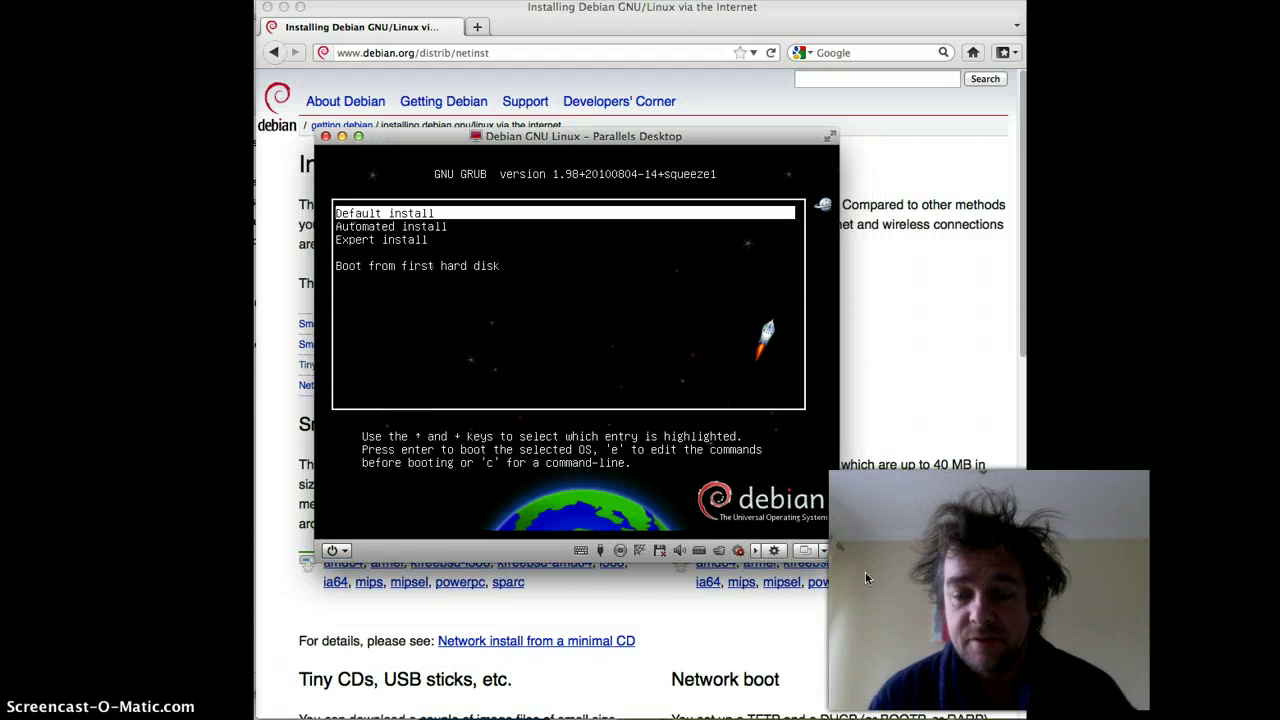
{"action": "key", "text": "Return"}
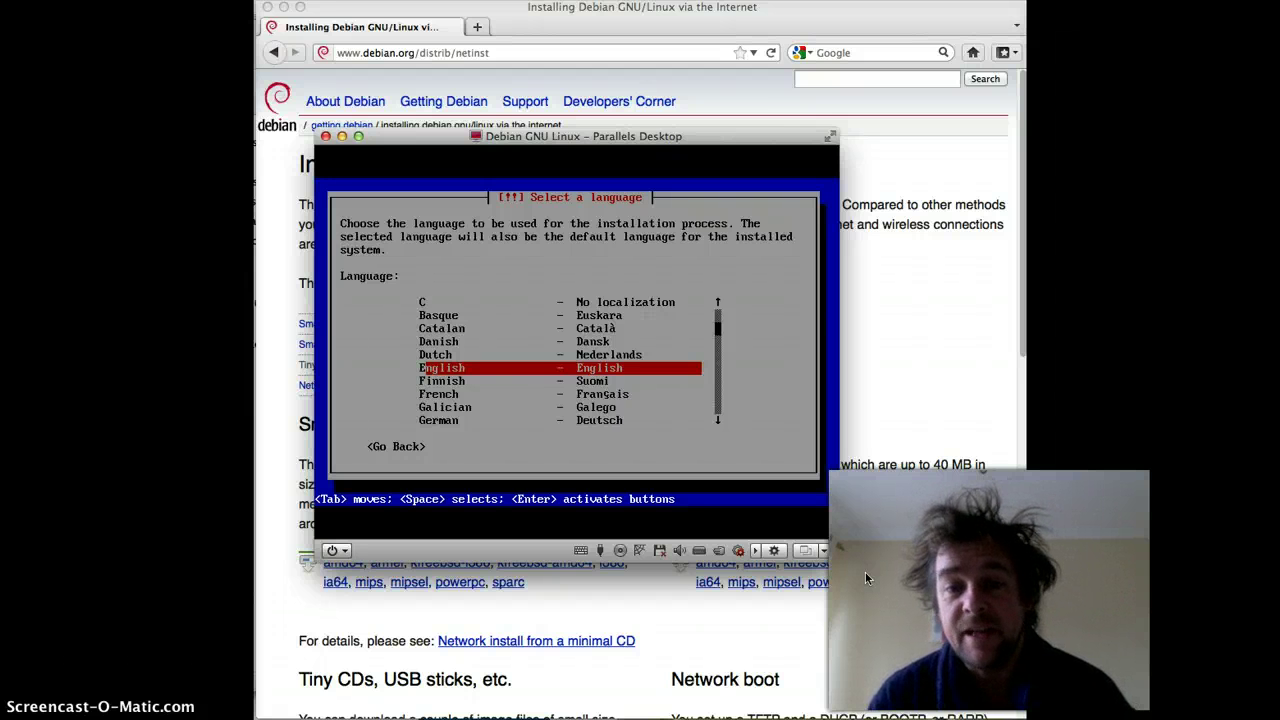
Set the installation language to English and the location to United Kingdom
{"action": "key", "text": "Return"}
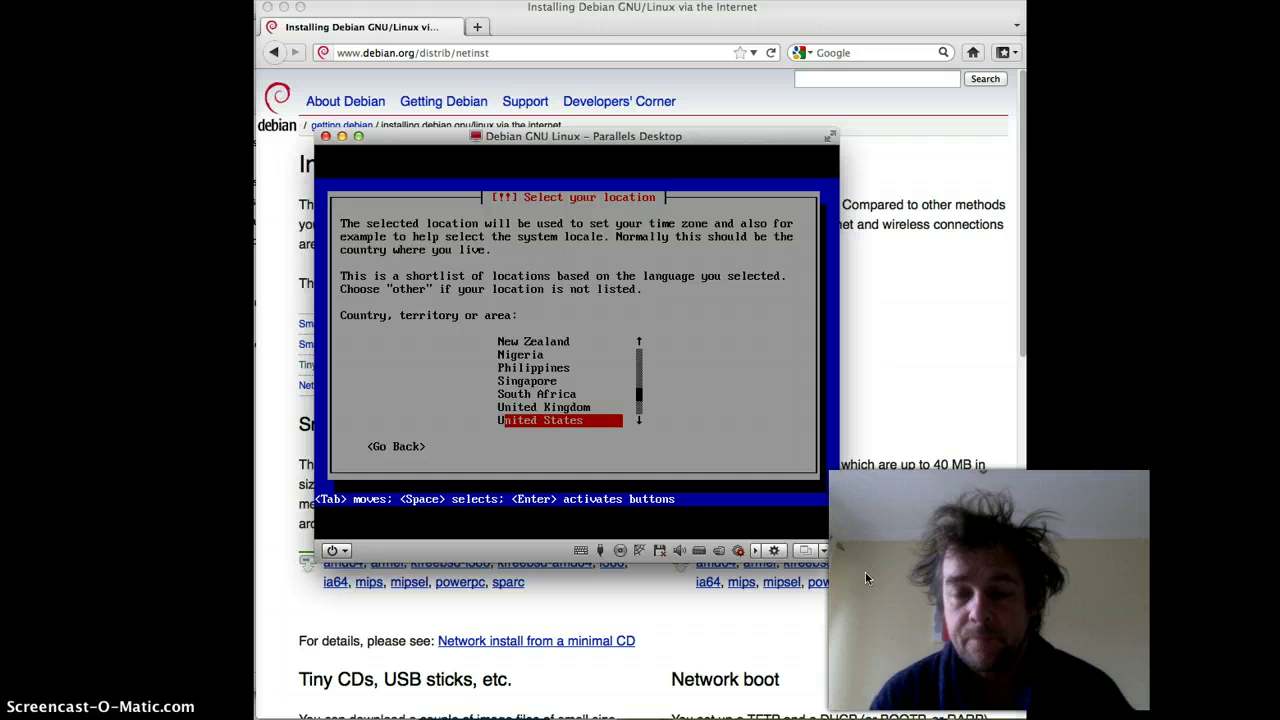
{"action": "key", "text": "Up"}
{"action": "key", "text": "Return"}
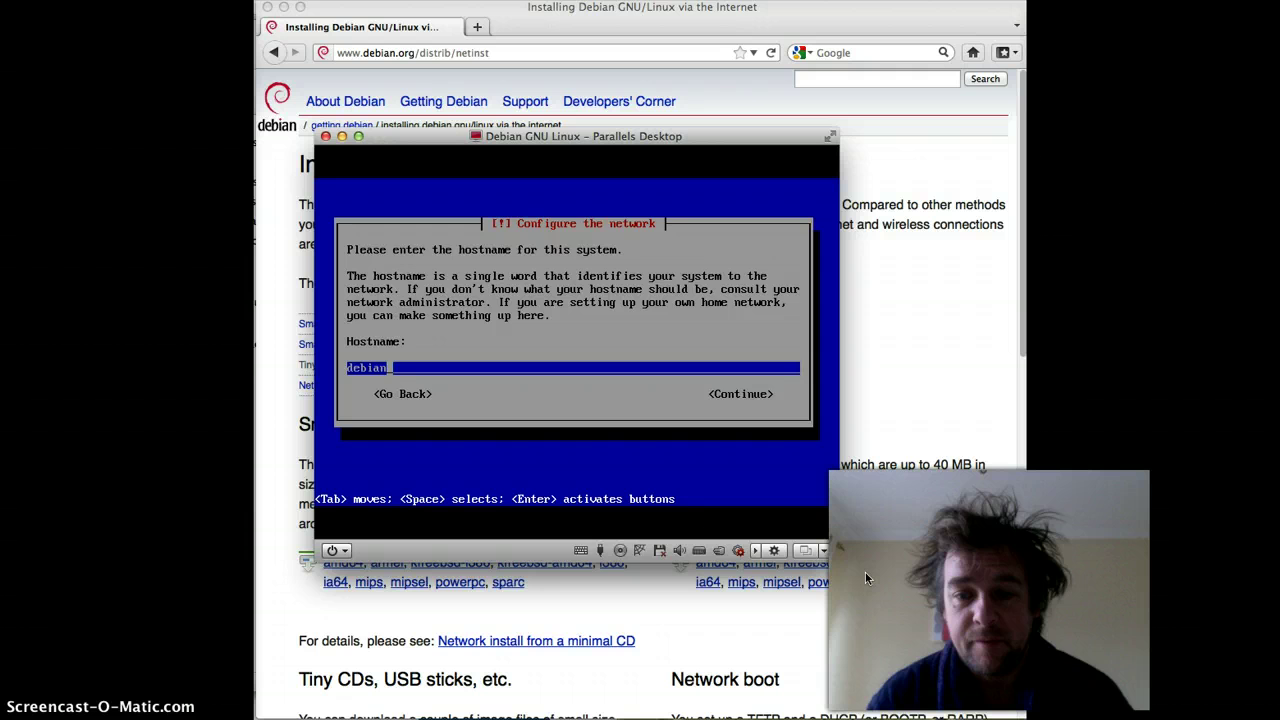
Configure the network with the hostname debian and the domain name localdomain
{"action": "key", "text": "Return"}
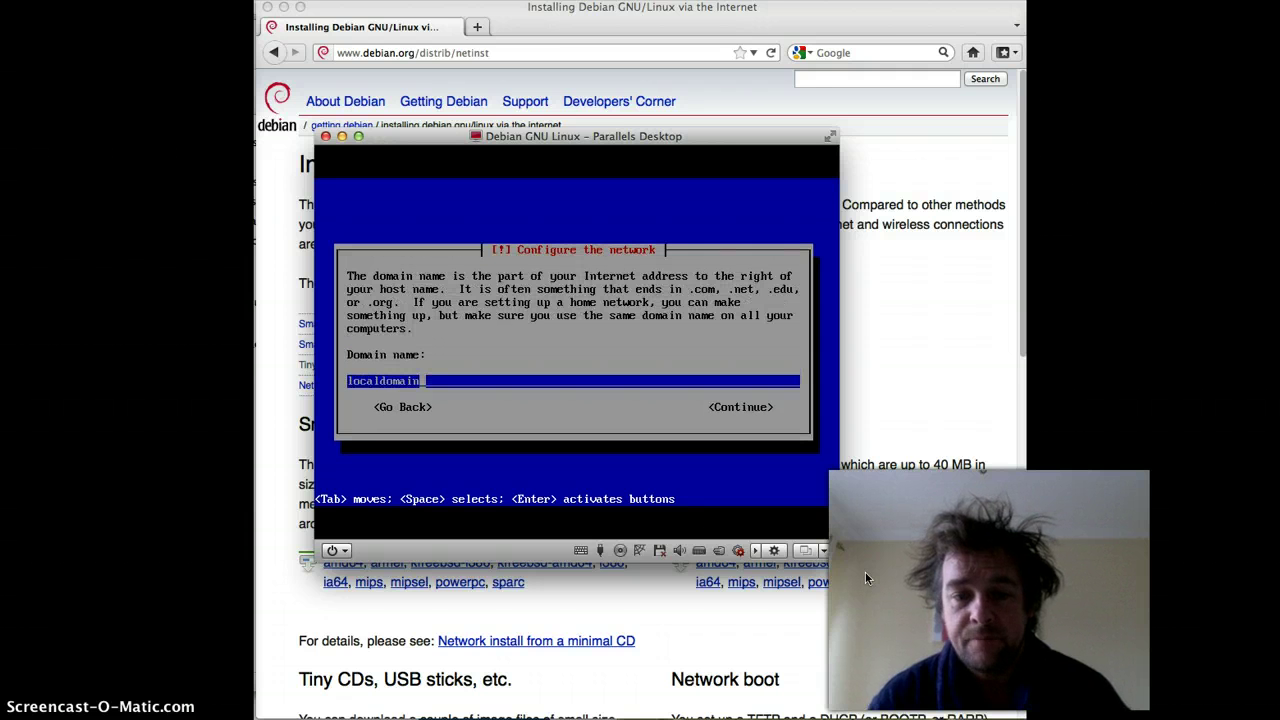
{"action": "key", "text": "Return"}
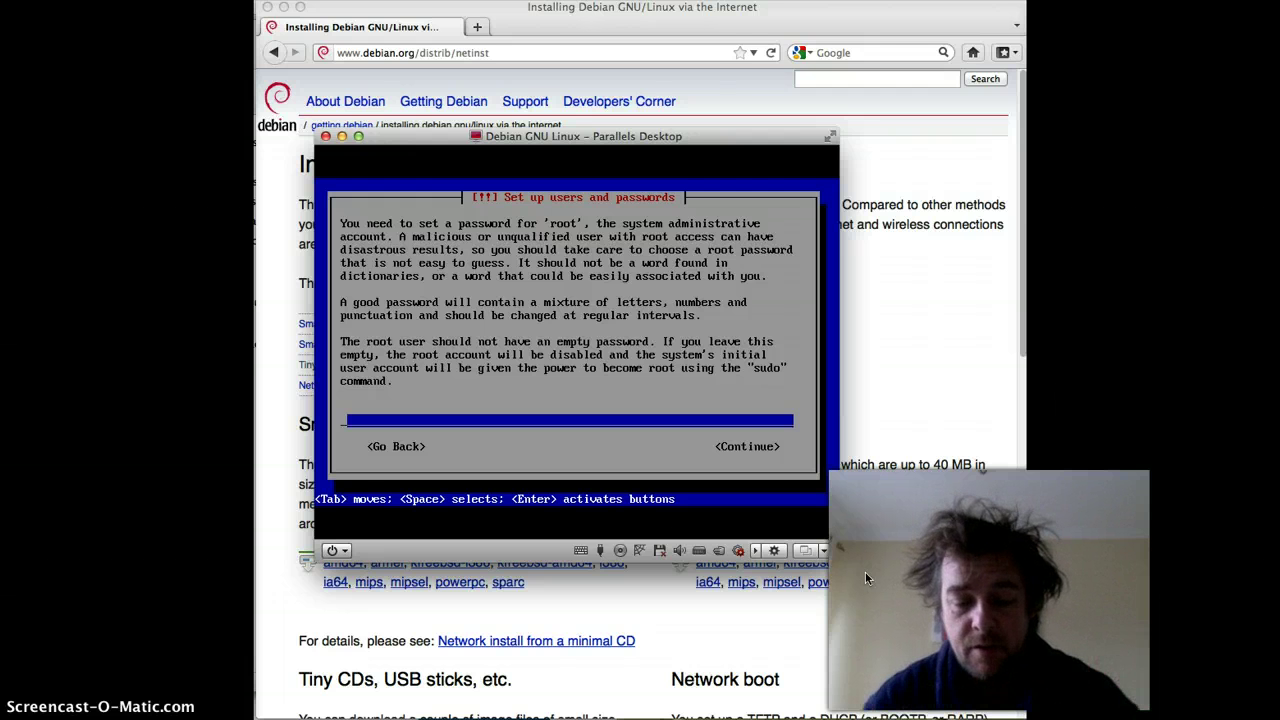
Enter the root account password and re-enter it for verification
{"action": "type", "text": "***********"}
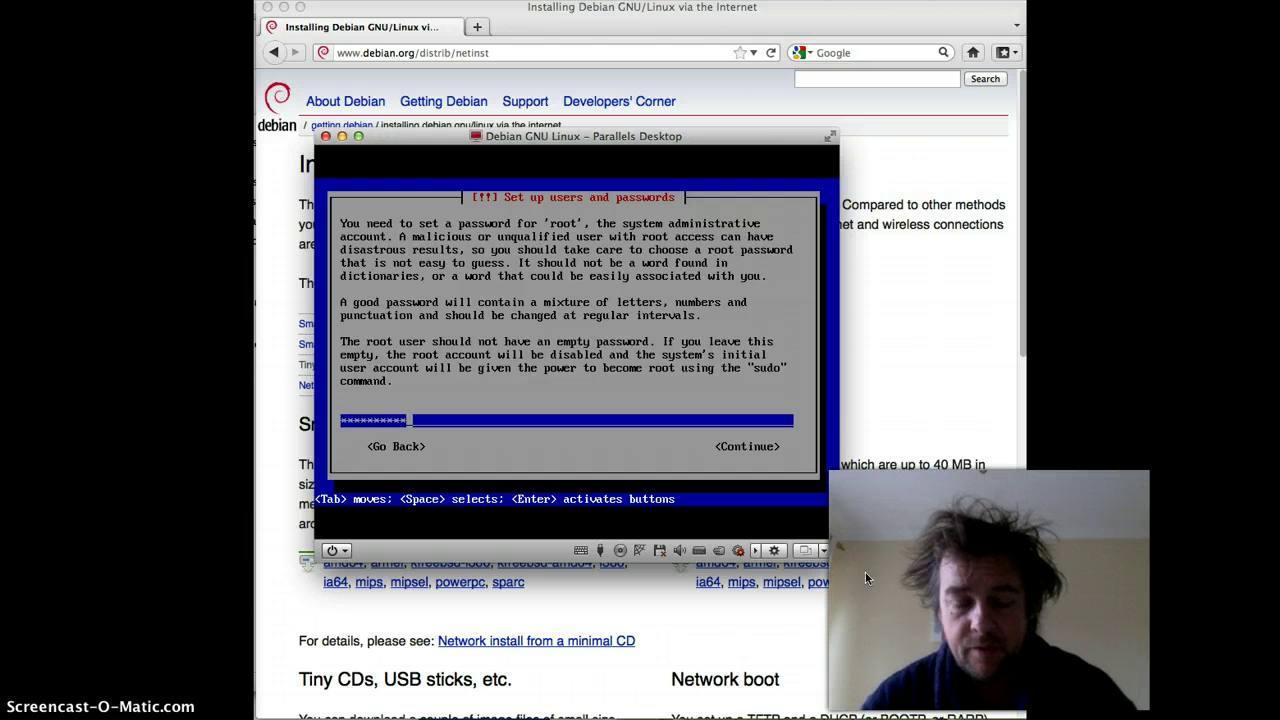
{"action": "key", "text": "Return"}
{"action": "type", "text": "***********"}
{"action": "key", "text": "Return"}
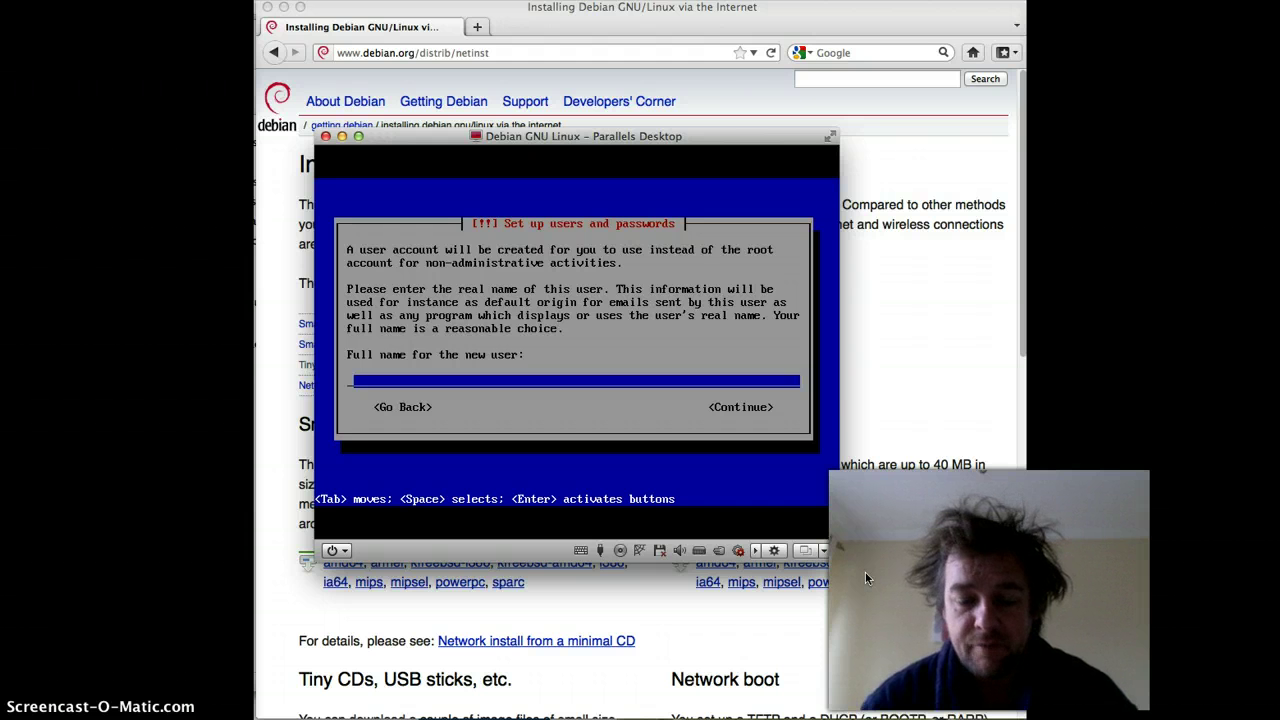
Enter the new user's full name and accept the suggested account username
{"action": "type", "text": "Bryan"}
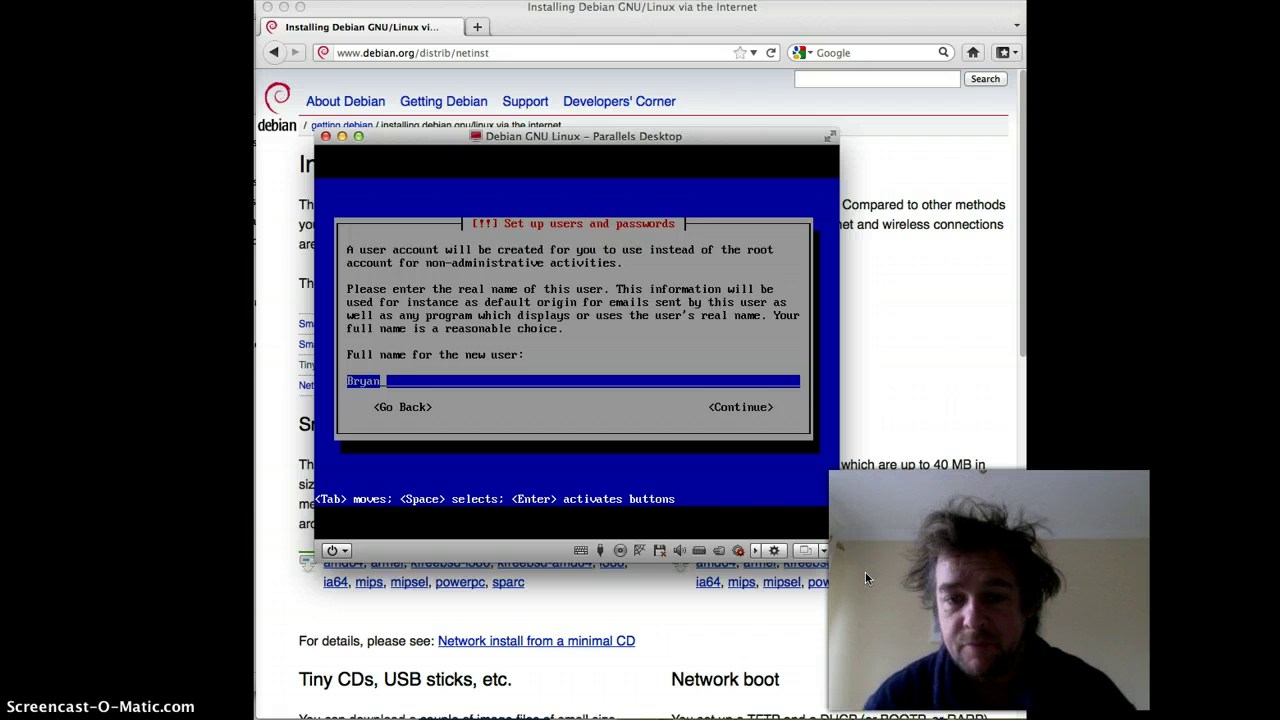
{"action": "key", "text": "Return"}
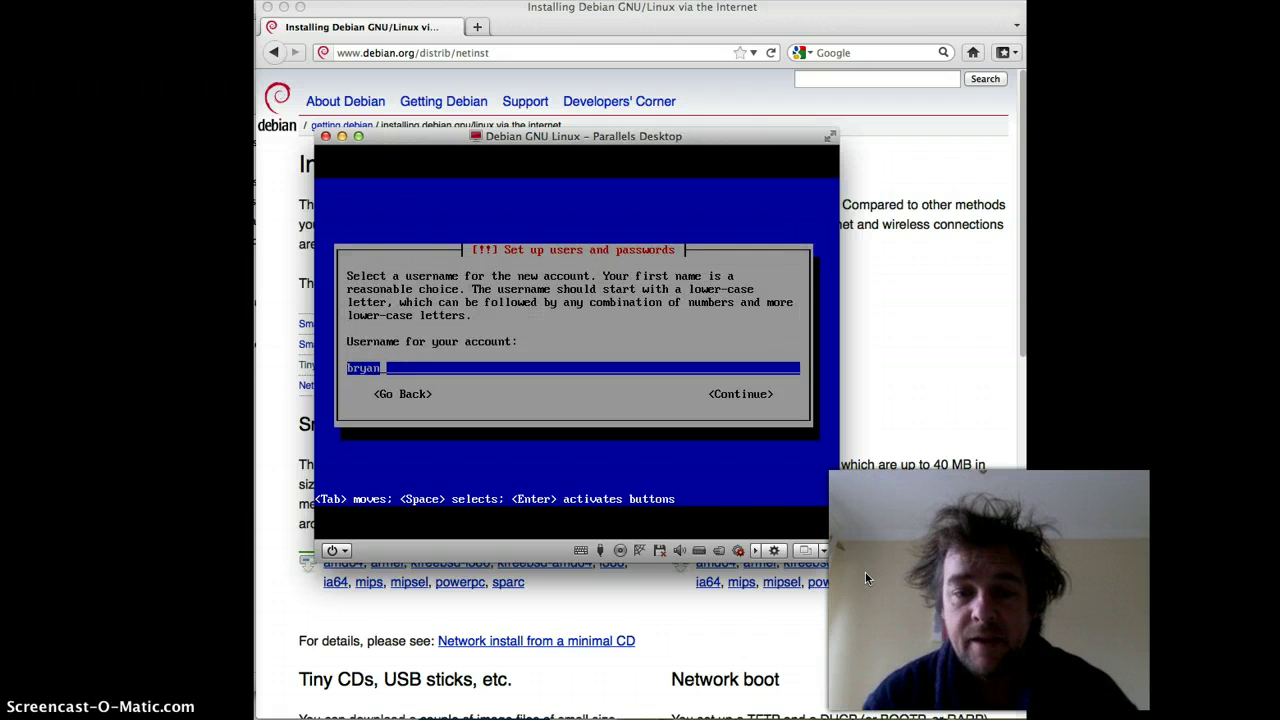
{"action": "key", "text": "Return"}
Enter the new user's account password and re-enter it for verification
{"action": "type", "text": "******"}
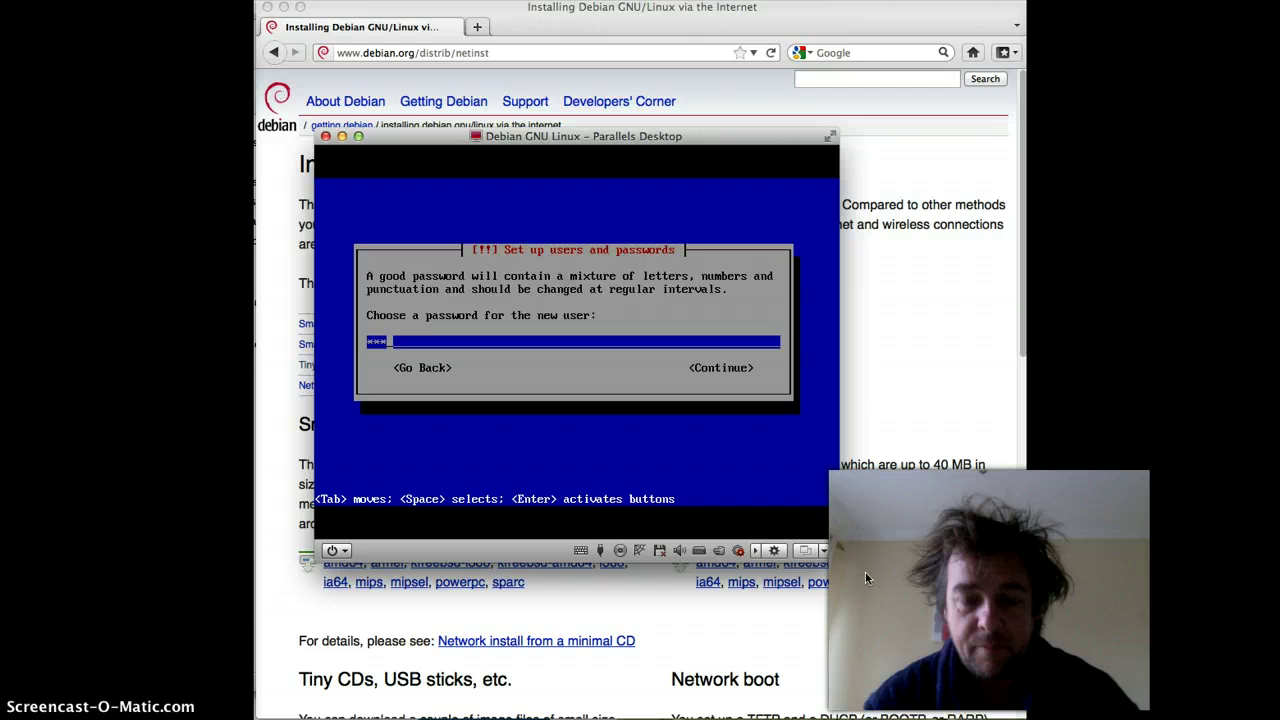
{"action": "type", "text": "*"}
{"action": "key", "text": "Return"}
{"action": "type", "text": "*******"}
{"action": "key", "text": "Return"}
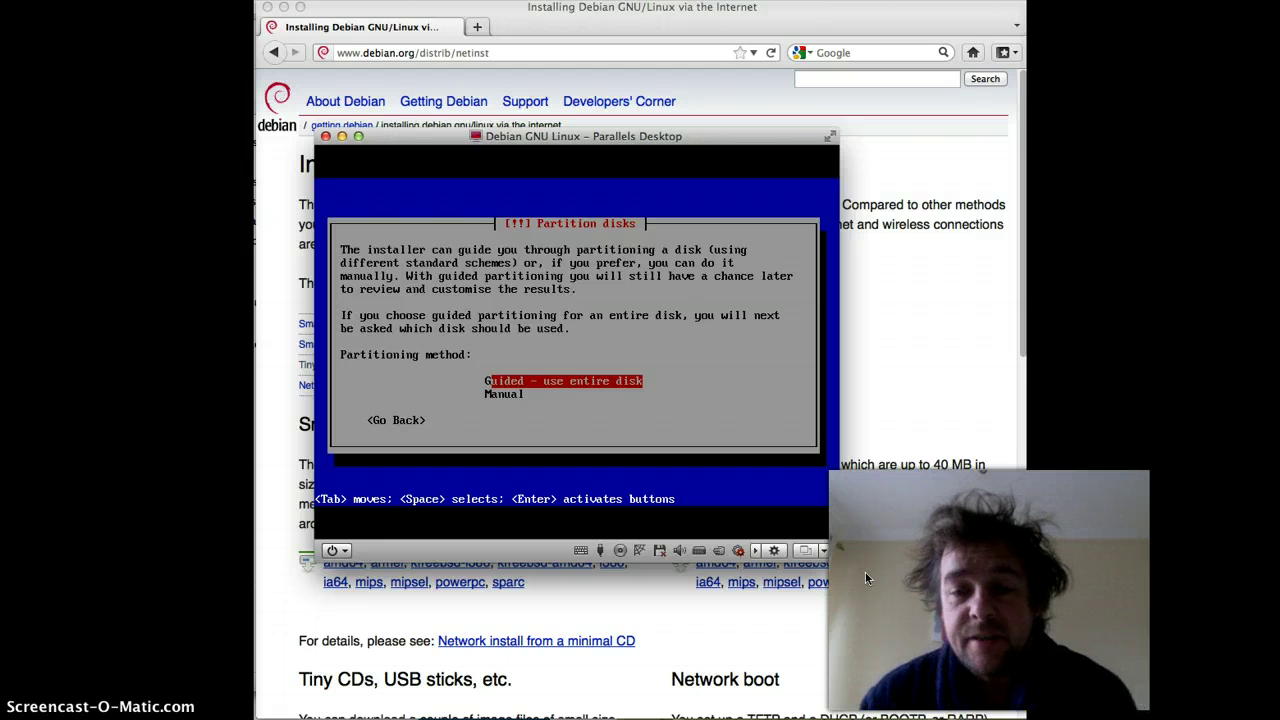
Partition the ATA5 (ad4) disk with the guided entire-disk method, keeping all files in one partition
{"action": "key", "text": "Return"}
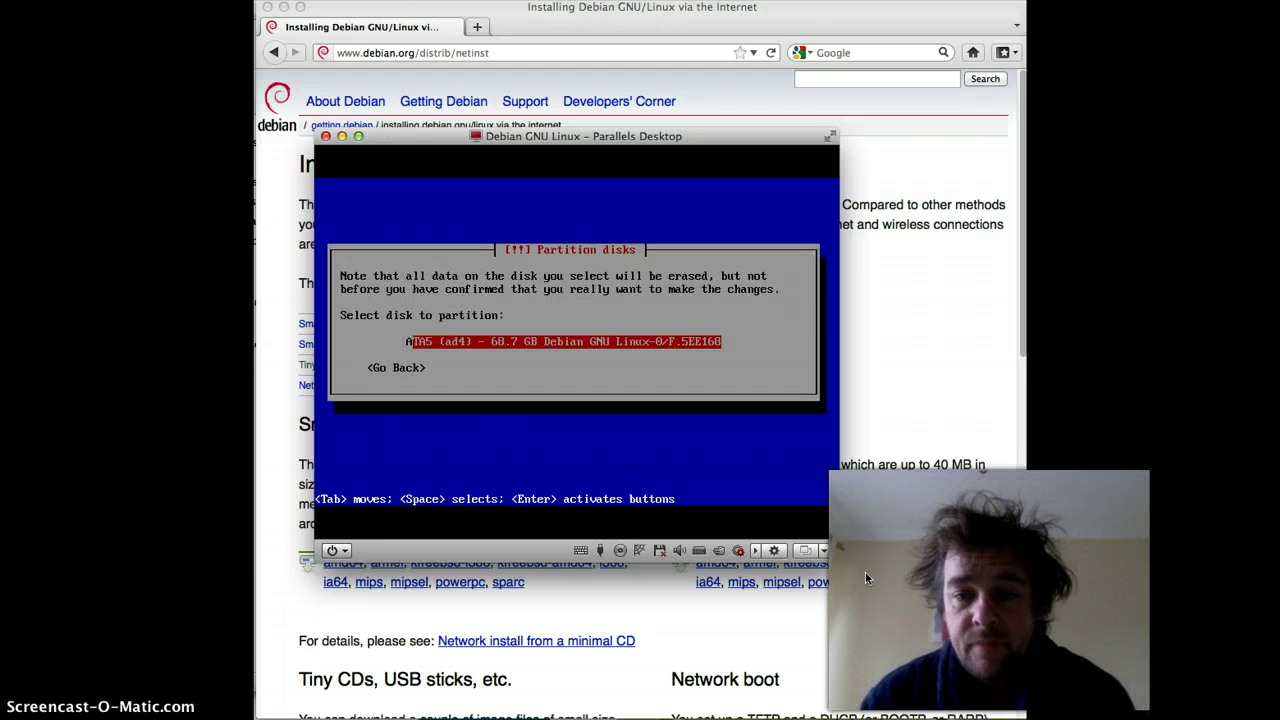
{"action": "key", "text": "Return"}
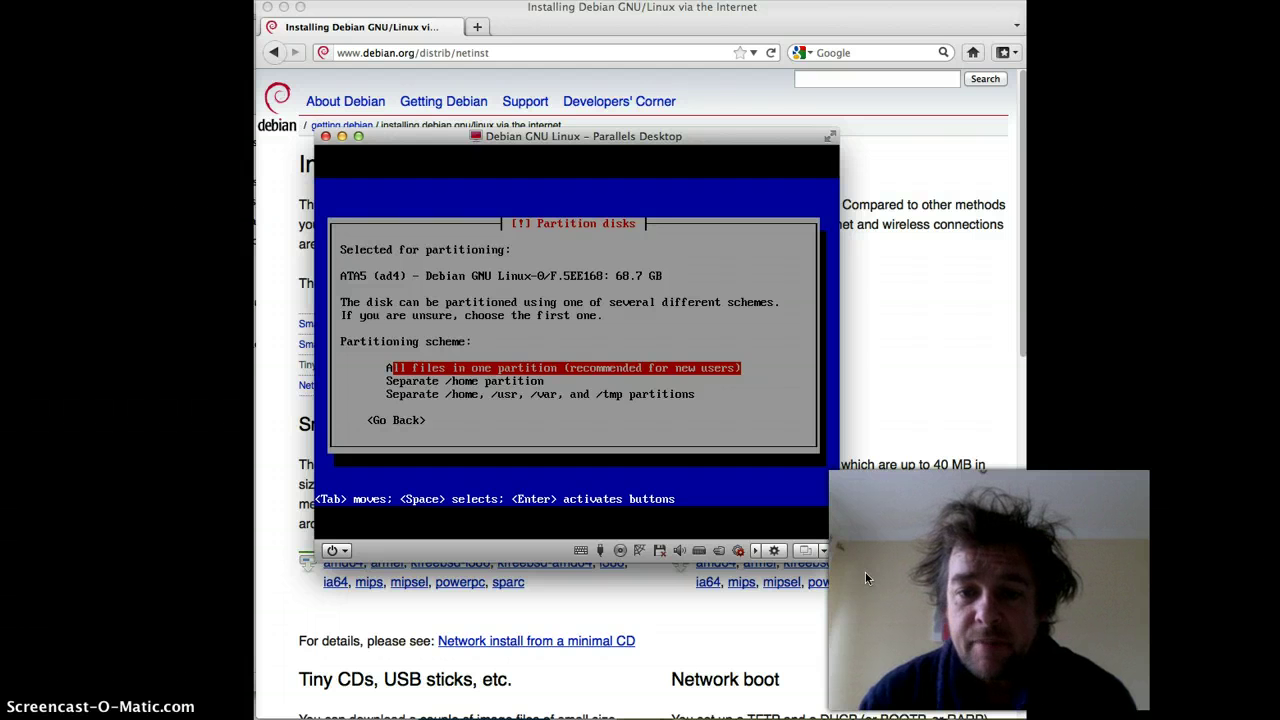
{"action": "key", "text": "Return"}
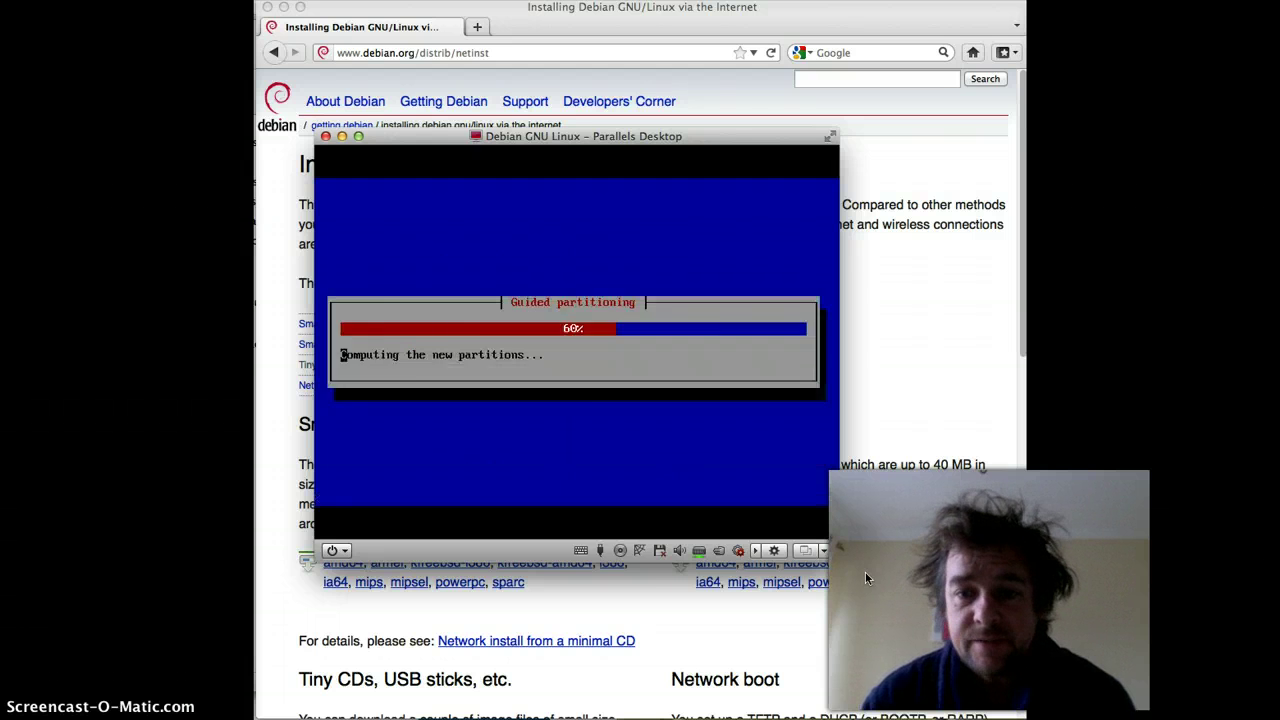
Finish partitioning and write the ufs and swap partition changes to the disk
{"action": "key", "text": "Return"}
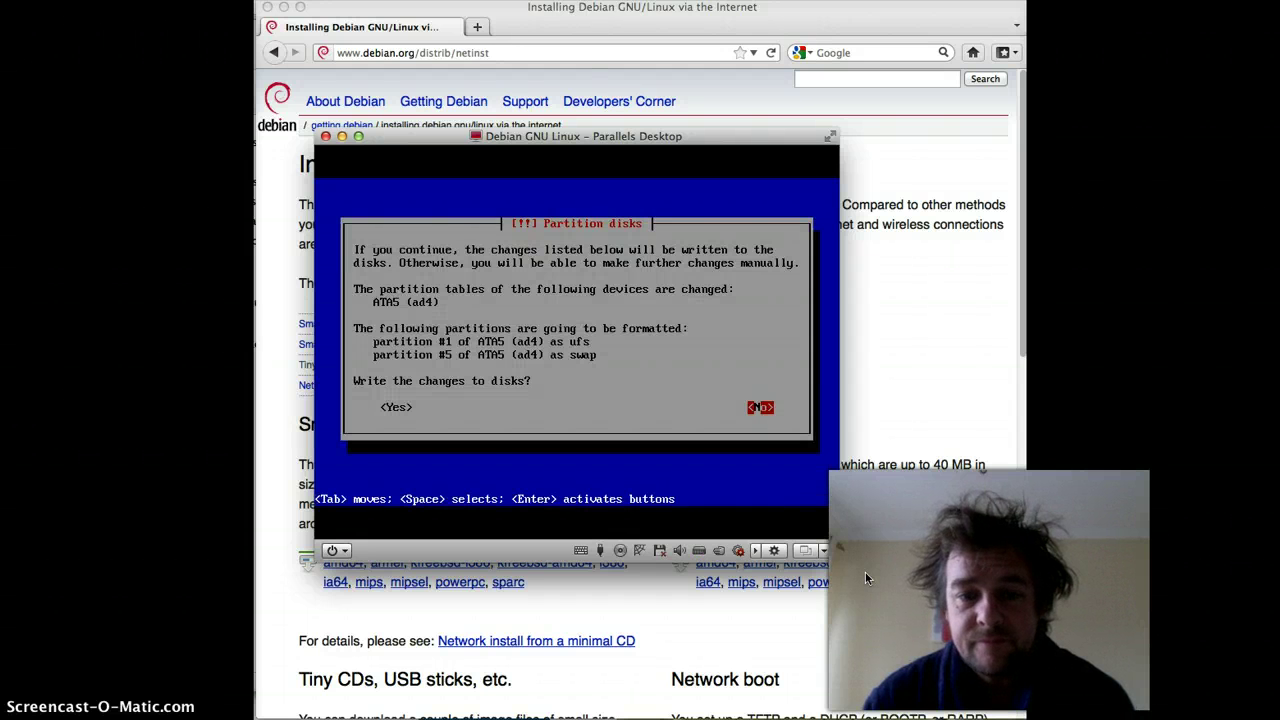
{"action": "key", "text": "Left"}
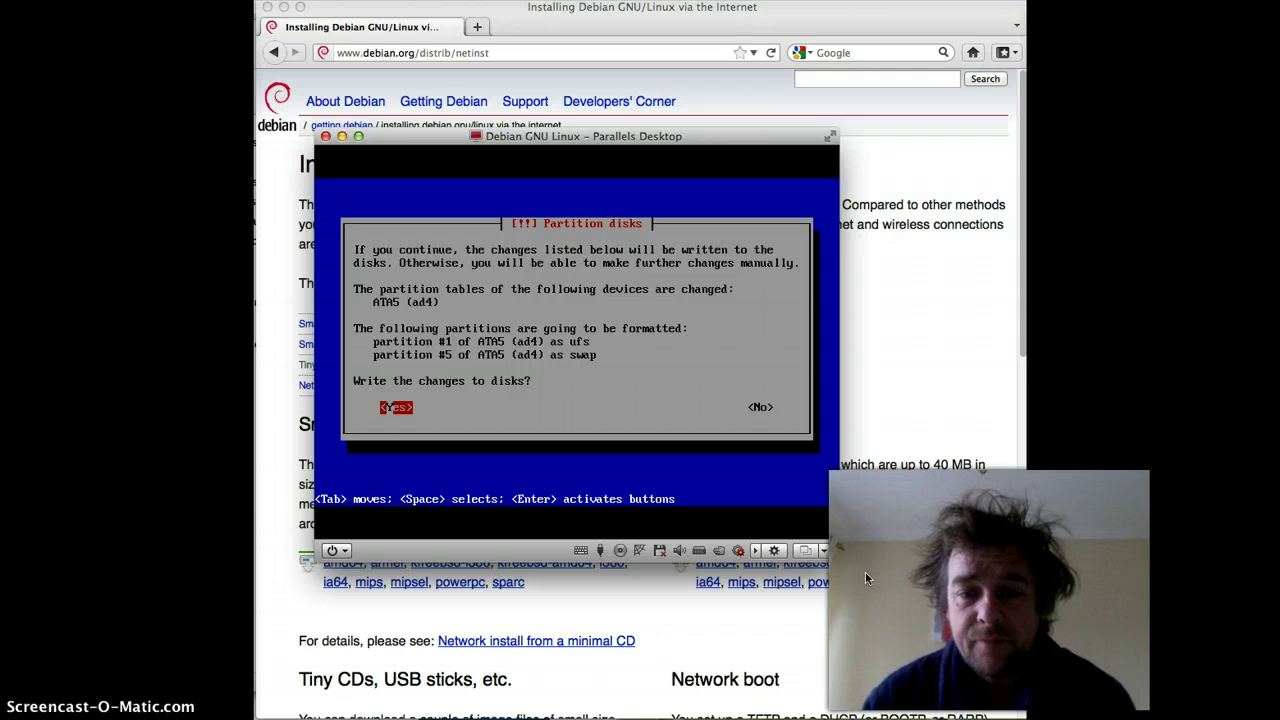
{"action": "key", "text": "Return"}
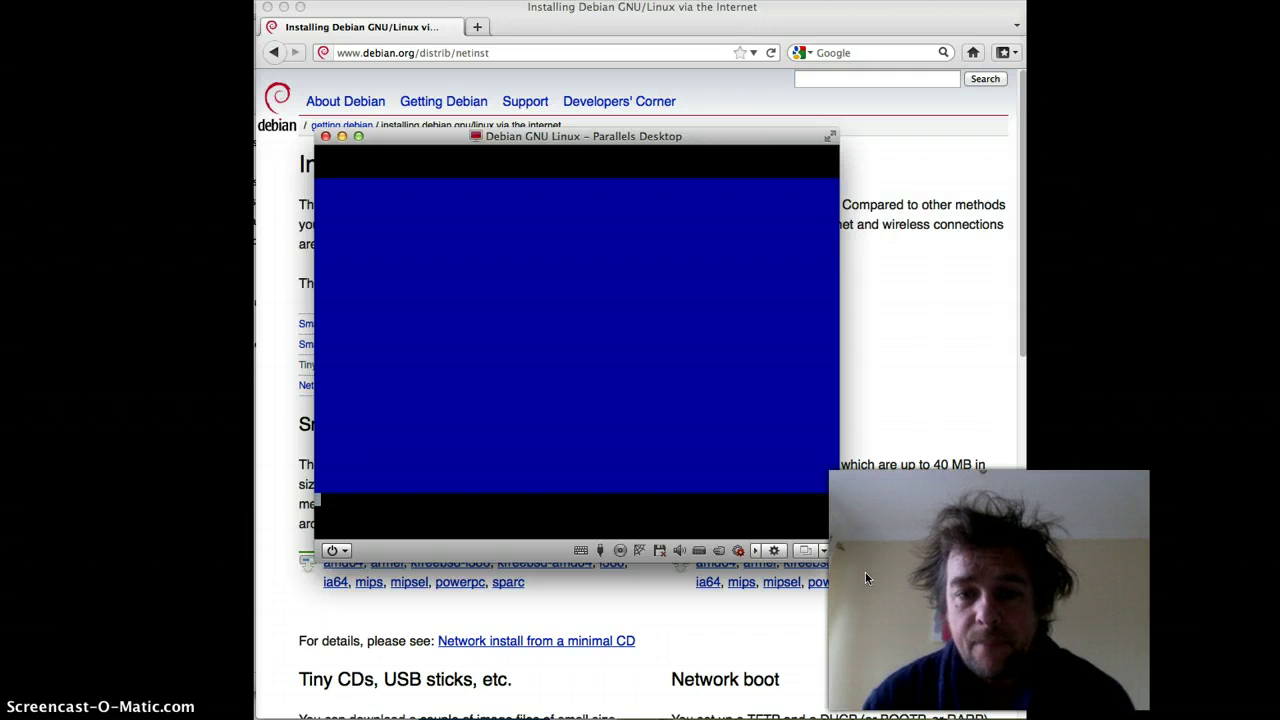
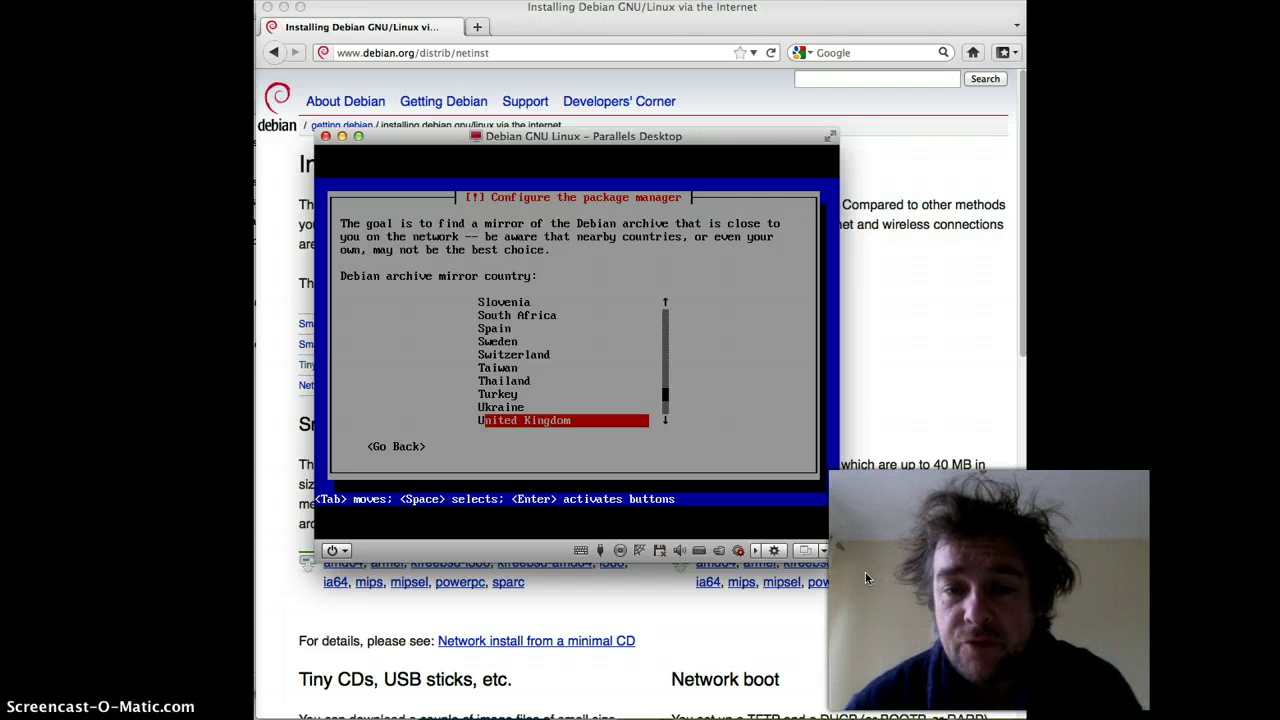
Configure the package manager with the United Kingdom mirror ftp.uk.debian.org and no HTTP proxy
{"action": "key", "text": "Return"}
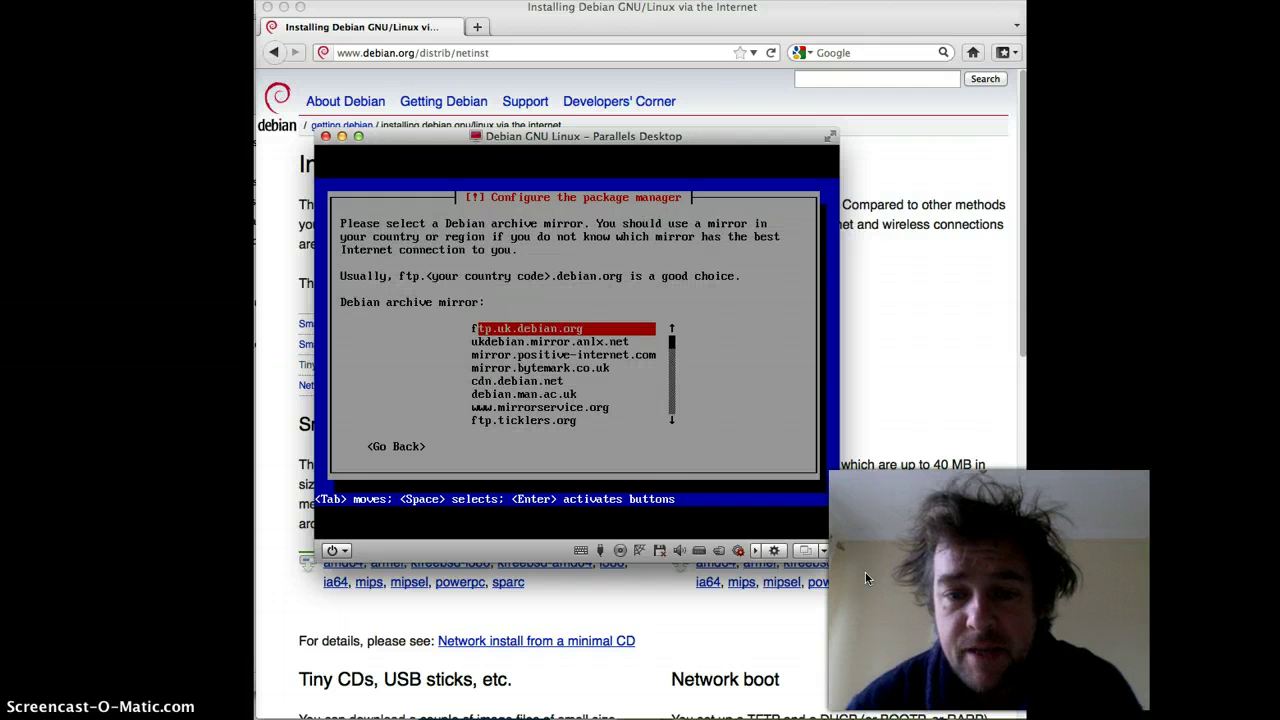
{"action": "key", "text": "Return"}
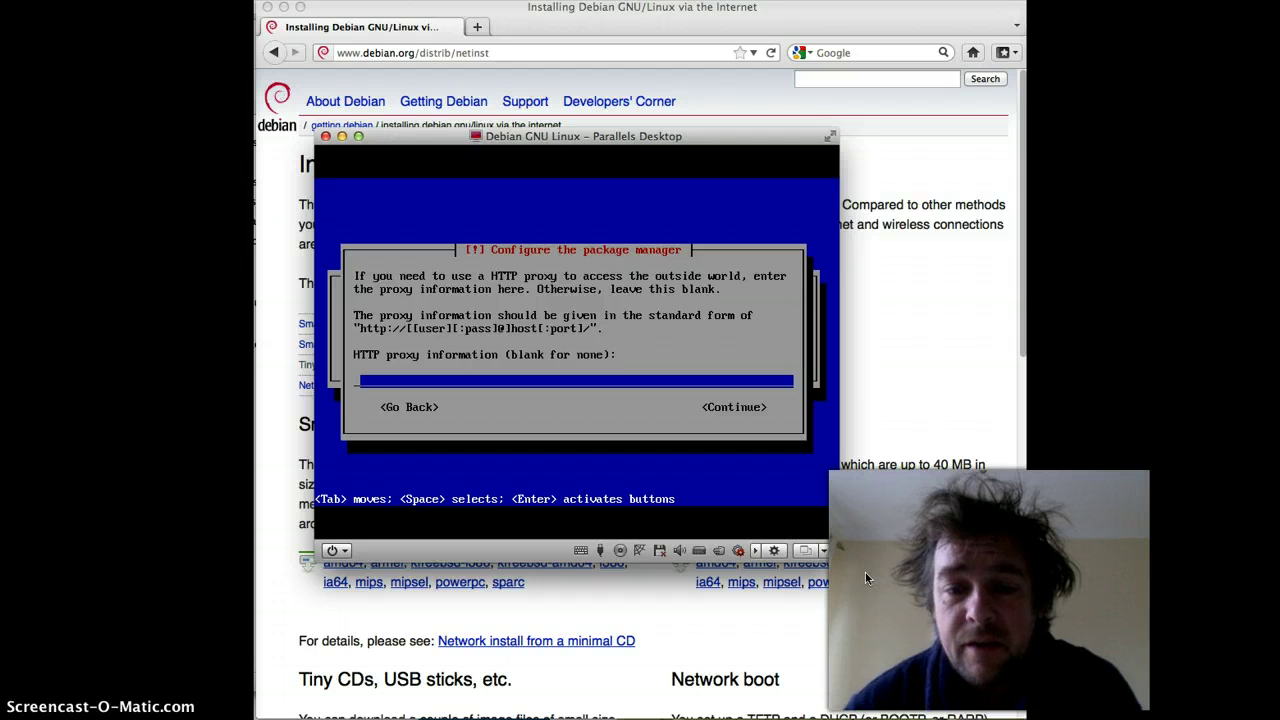
{"action": "key", "text": "Return"}
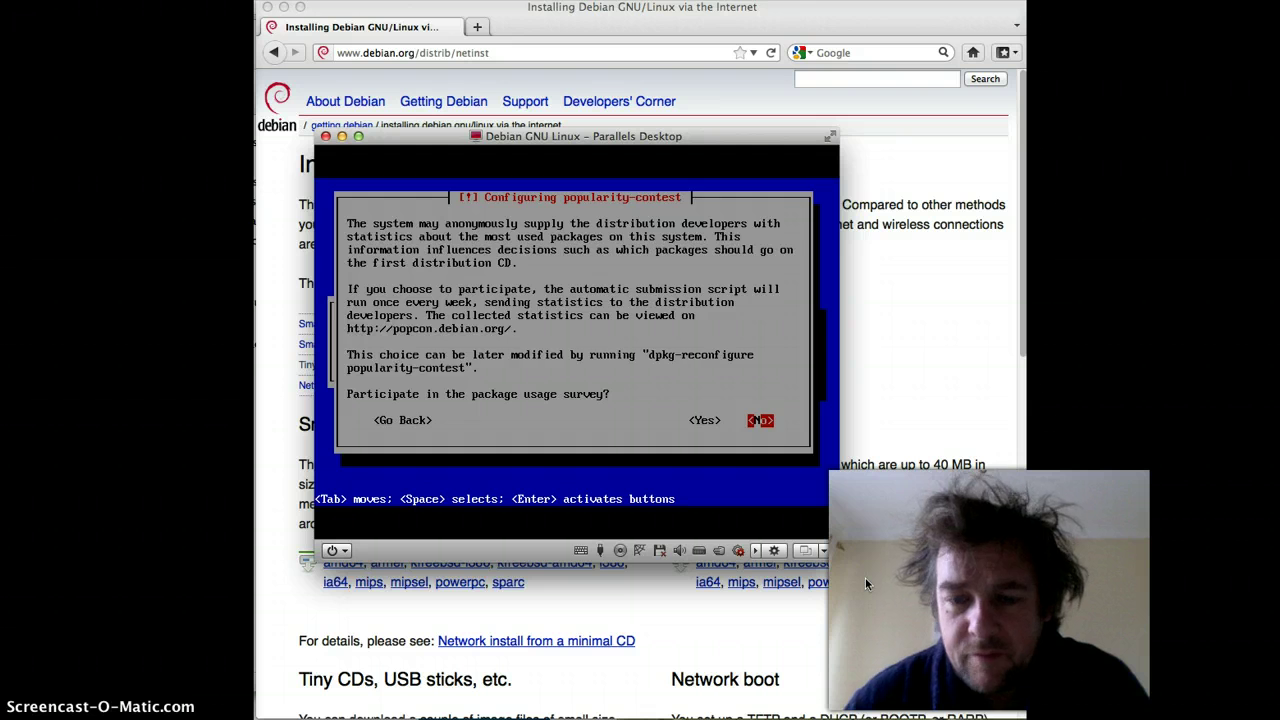
Decline the package usage survey and install only the Standard system utilities, leaving out the graphical desktop environment
{"action": "key", "text": "Return"}
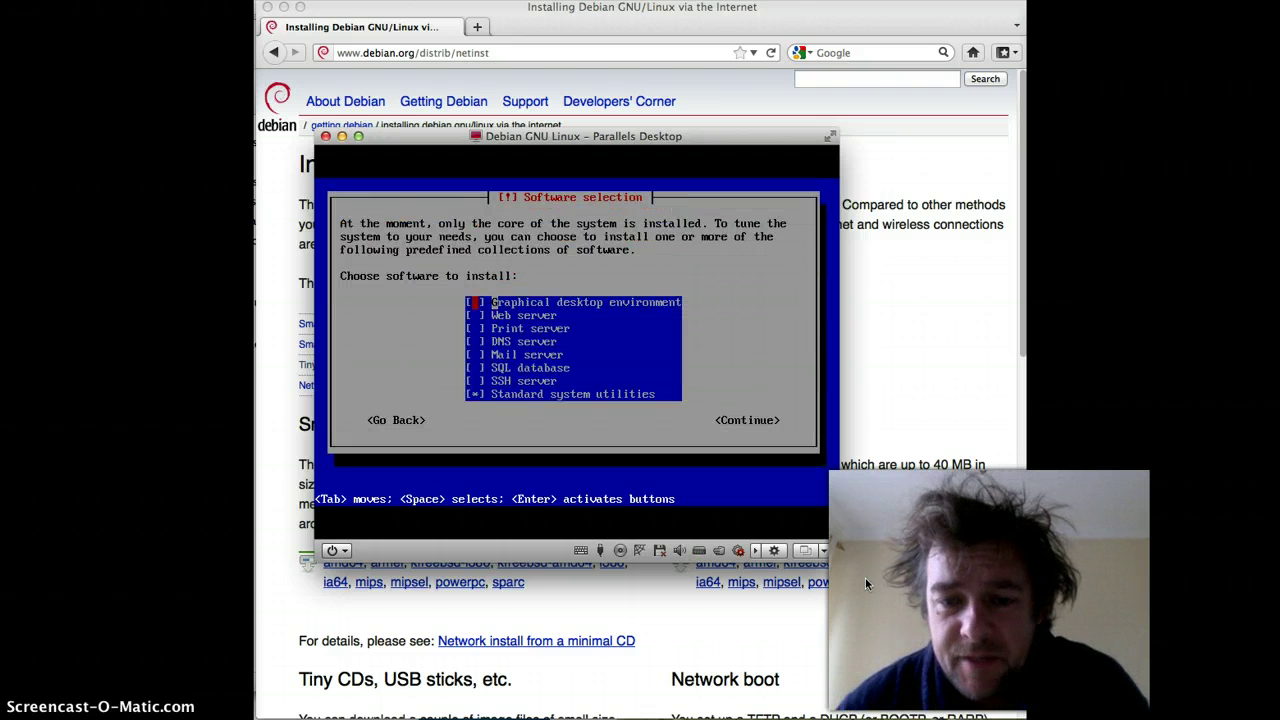
{"action": "key", "text": "space"}
{"action": "key", "text": "Down"}
{"action": "key", "text": "Down"}
{"action": "key", "text": "Down"}
{"action": "key", "text": "Down"}
{"action": "key", "text": "Down"}
{"action": "key", "text": "Down"}
{"action": "key", "text": "Down"}
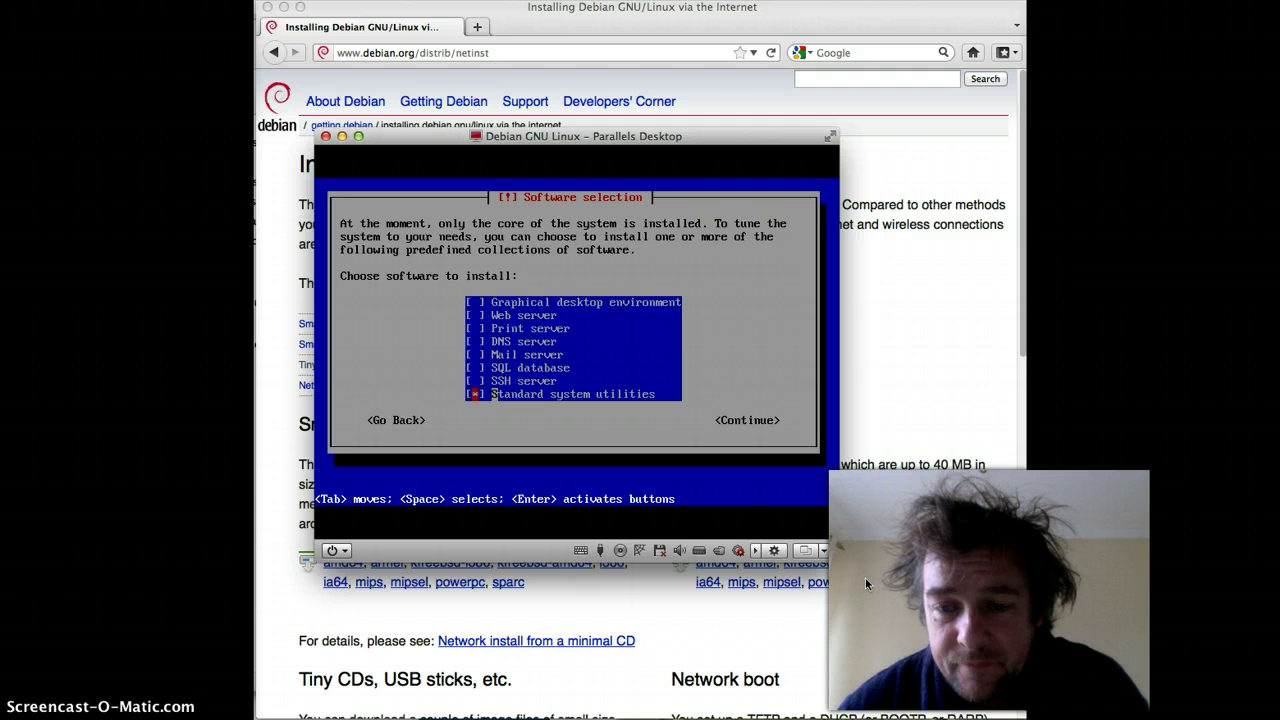
{"action": "key", "text": "Return"}
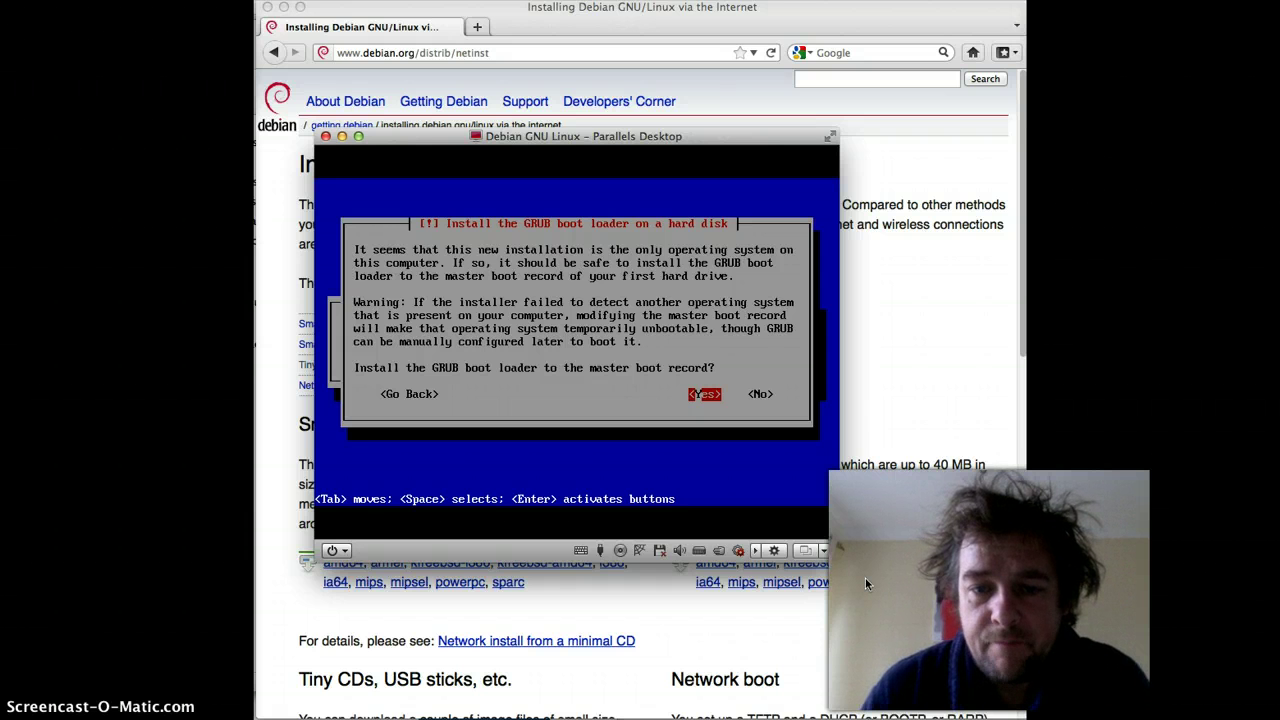
Install the GRUB boot loader to the master boot record
{"action": "key", "text": "Return"}
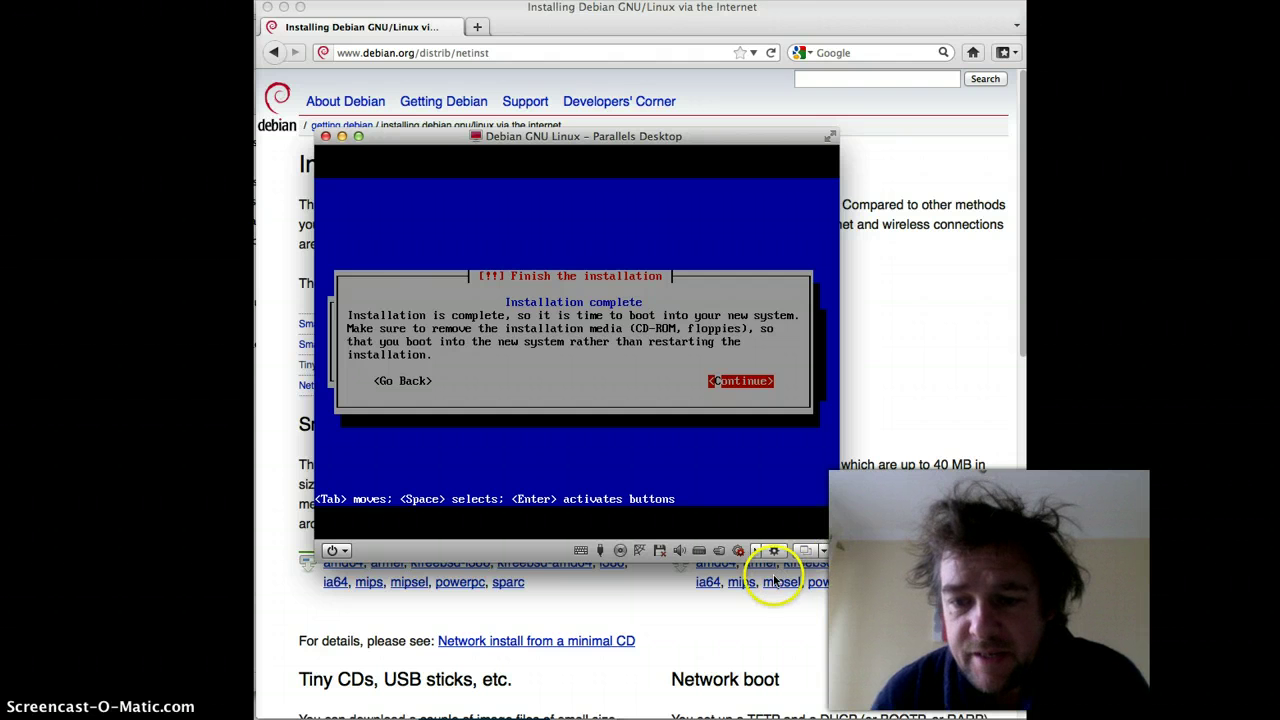
Disconnect the installation disc image from the virtual machine and finish the installation to reboot into the new system
{"action": "left_click", "coordinate": [620, 550]}
{"action": "left_click", "coordinate": [636, 575]}
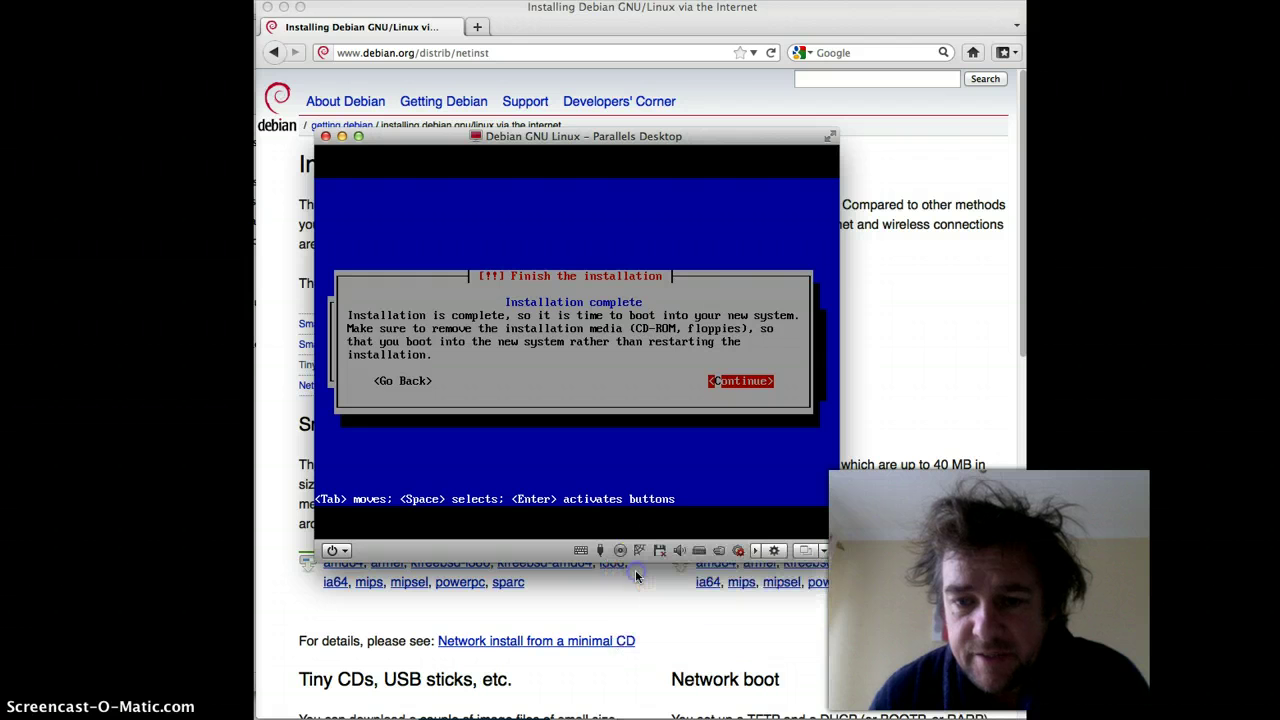
{"action": "key", "text": "Return"}
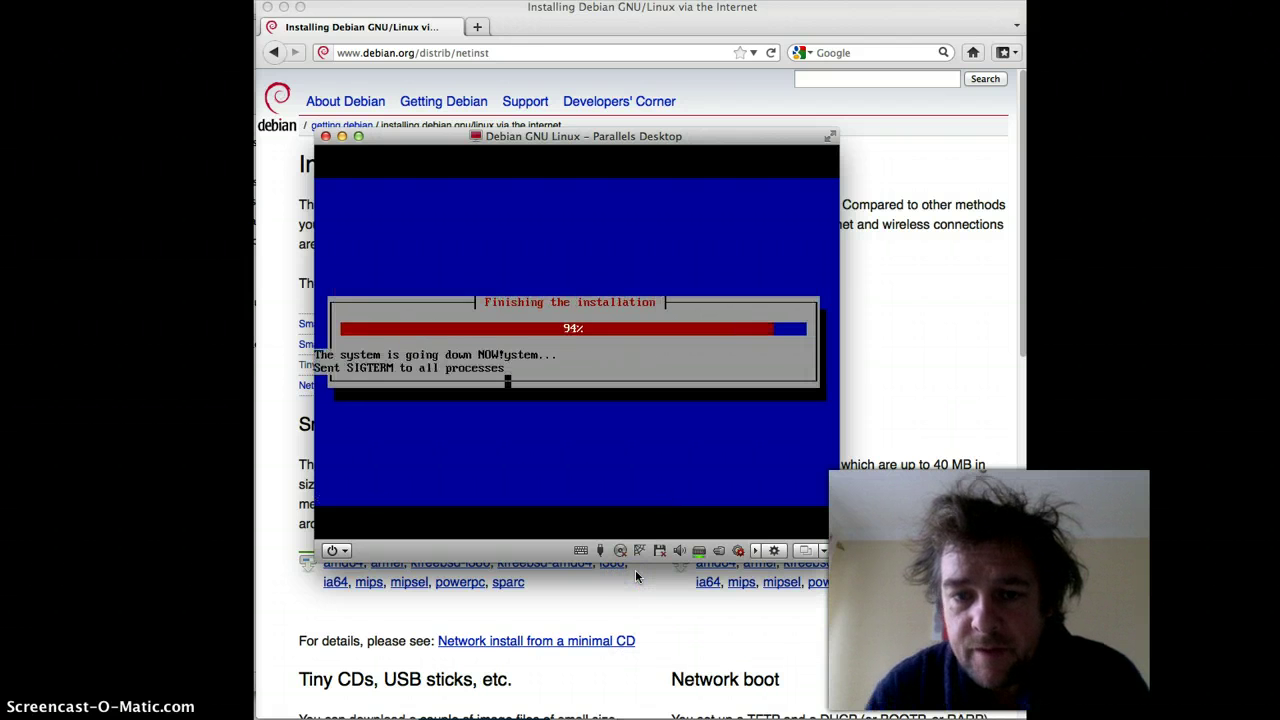